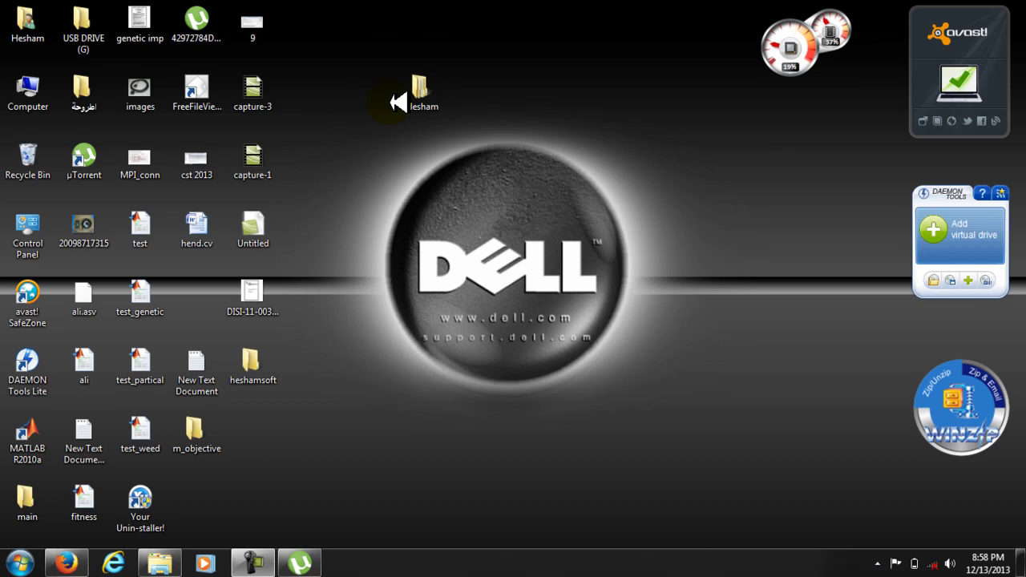
Step: Open the desktop Hesham folder and then its distrib subfolder
left_click(423, 95)
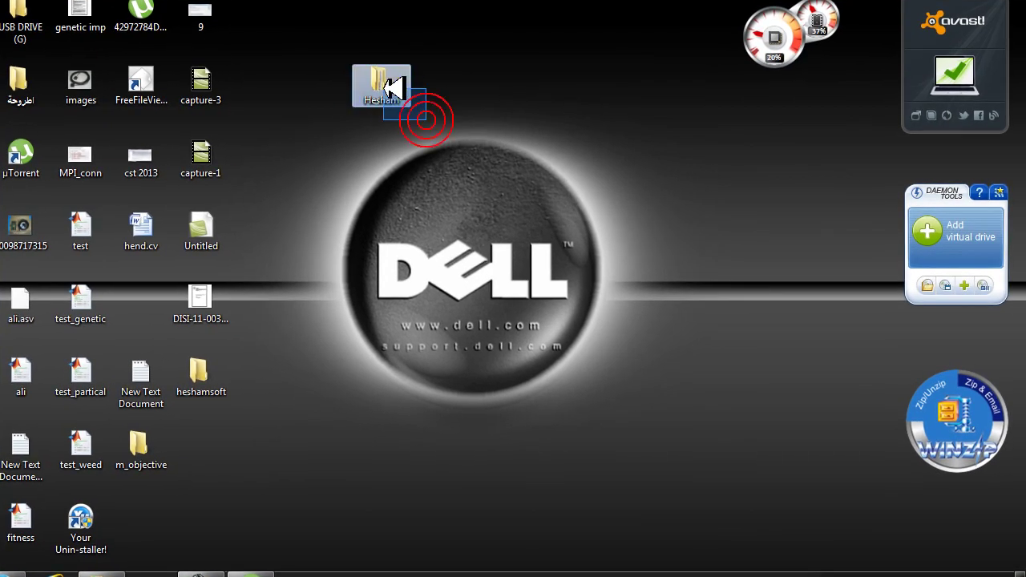
left_click_drag(385, 88, 341, 88)
left_click(341, 152)
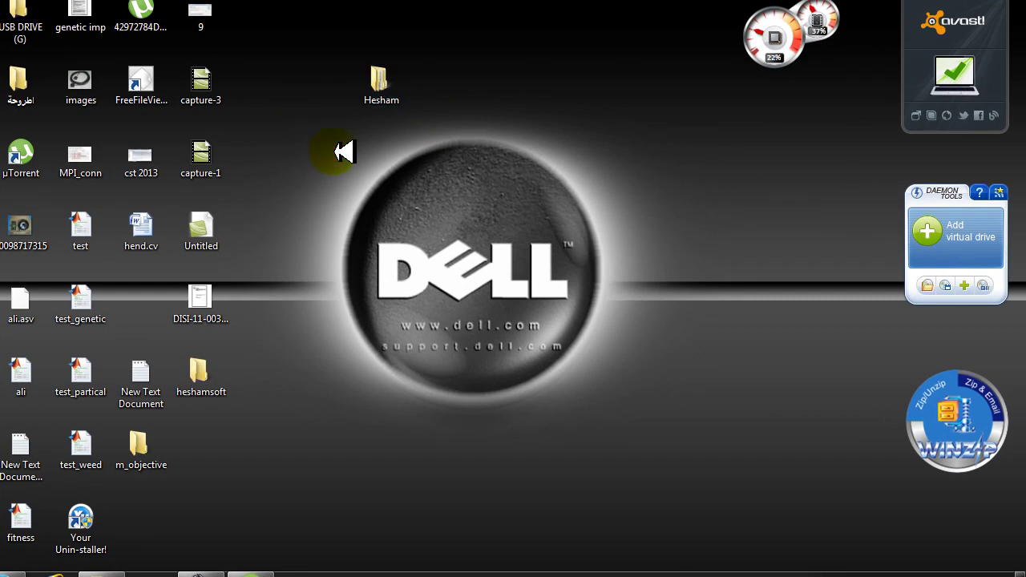
left_click(383, 90)
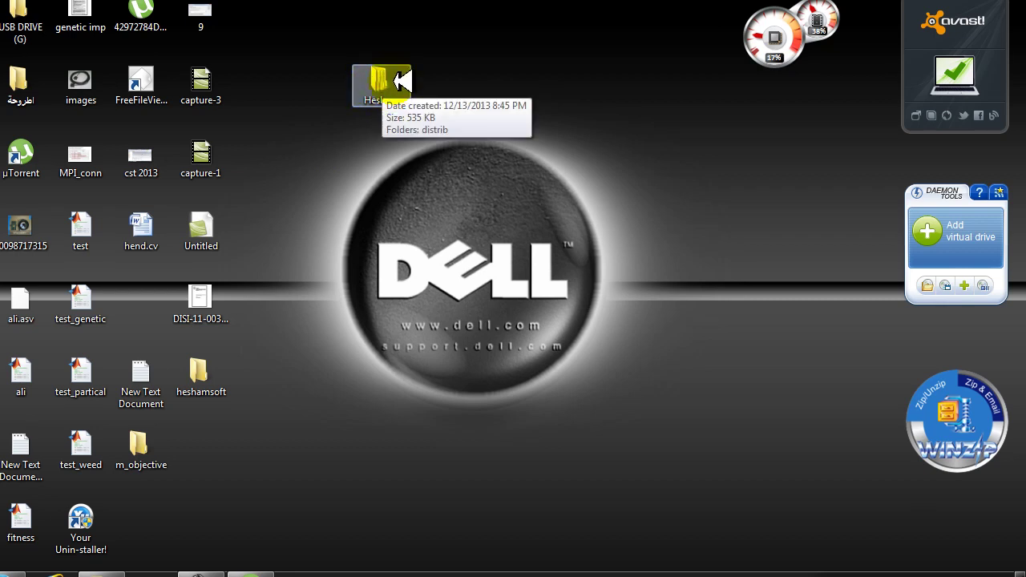
left_click(384, 79)
double_click(385, 80)
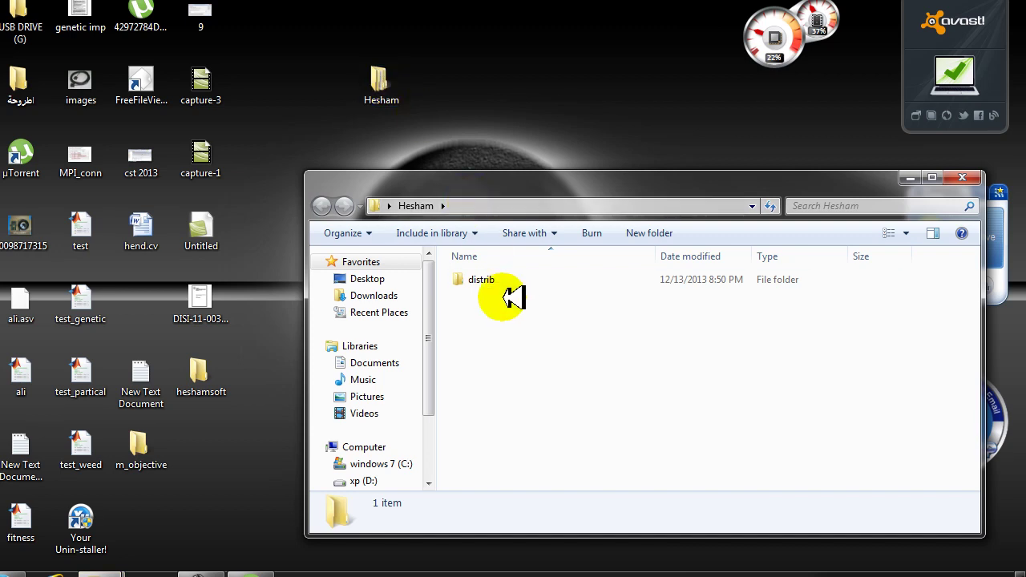
double_click(482, 280)
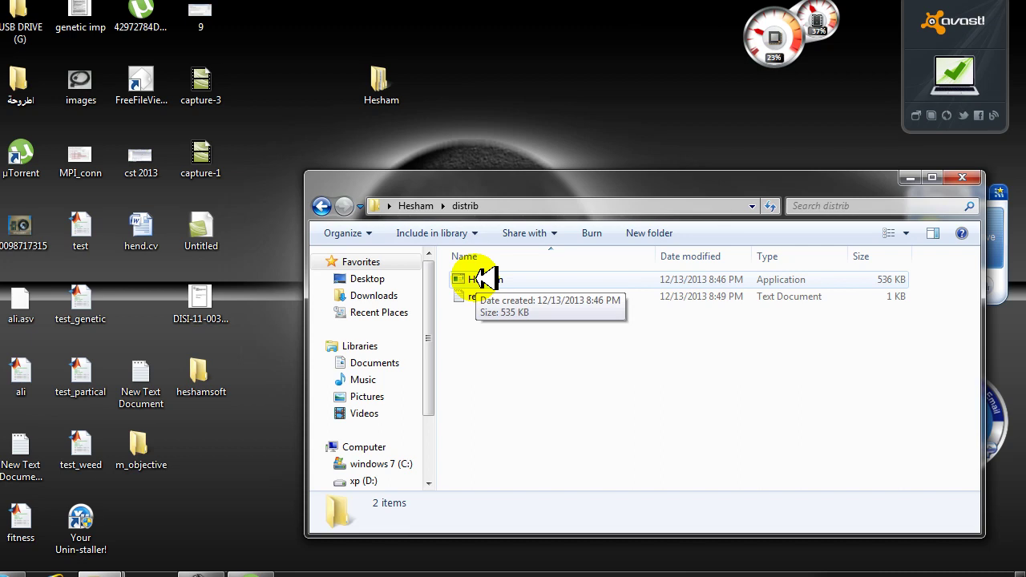
Step: Launch Hesham.exe, move its ASCII window left, and try Return loss, Gain, then Directivity
double_click(484, 279)
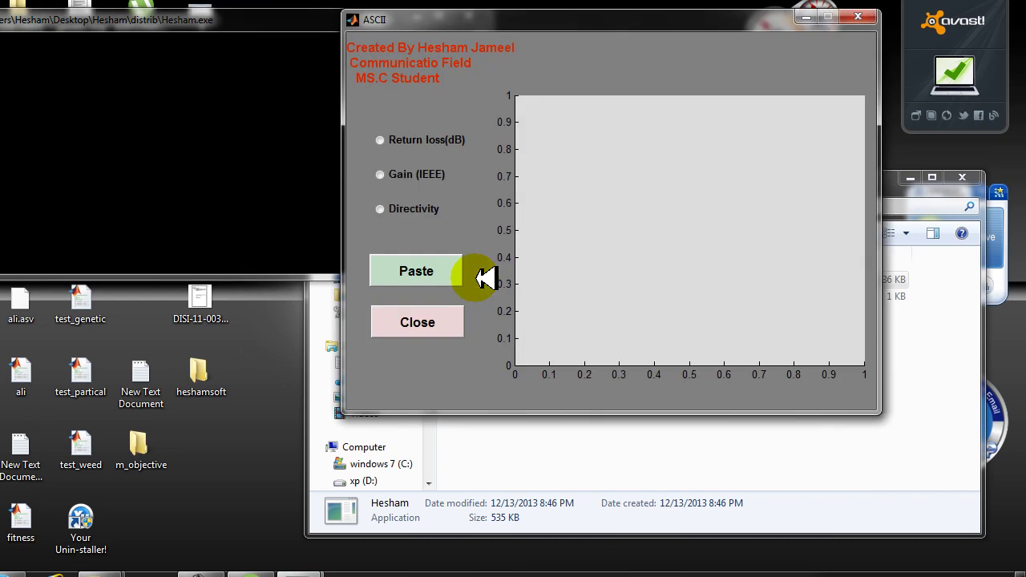
left_click_drag(607, 19, 394, 27)
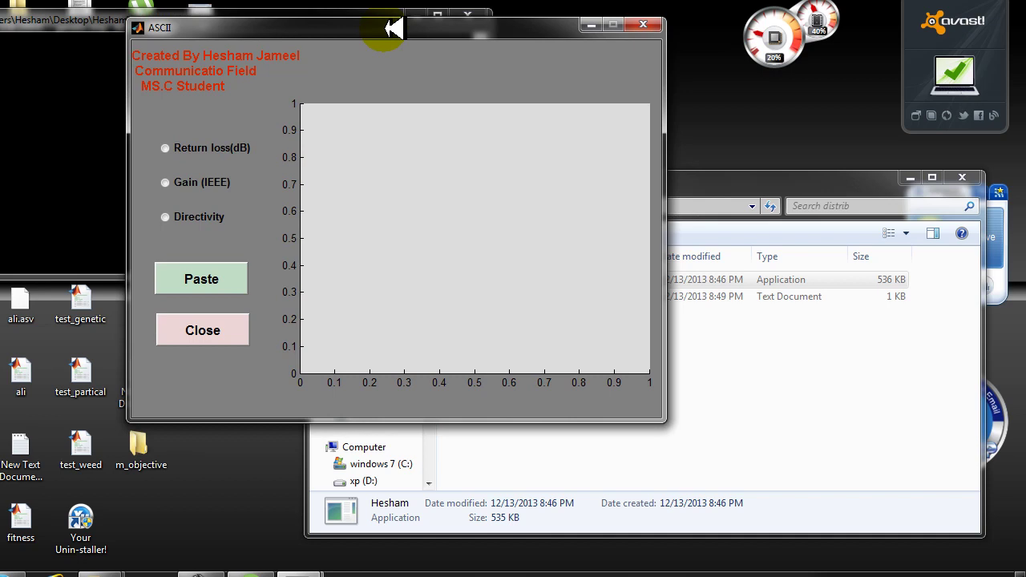
left_click(170, 147)
left_click(168, 184)
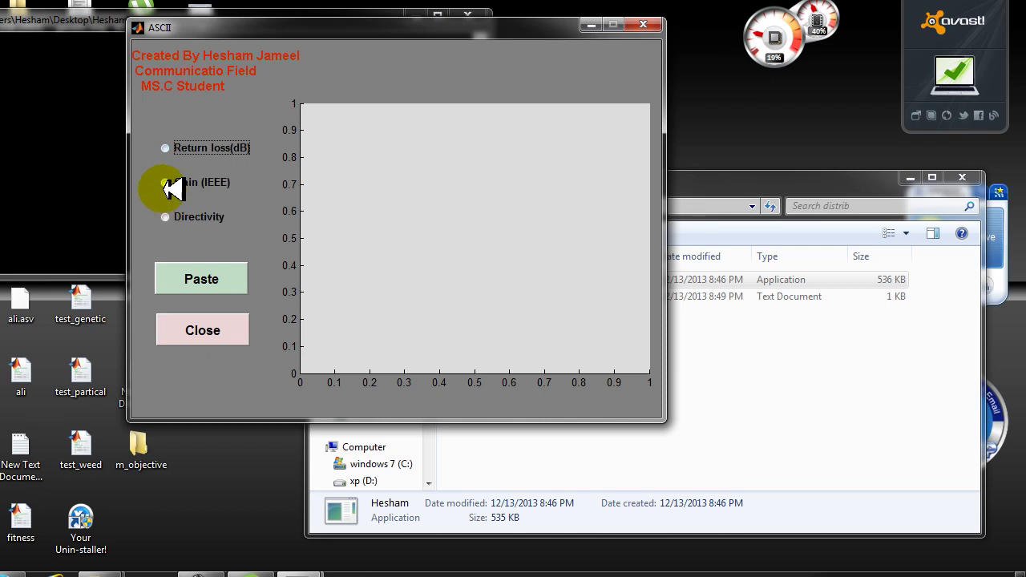
left_click(172, 223)
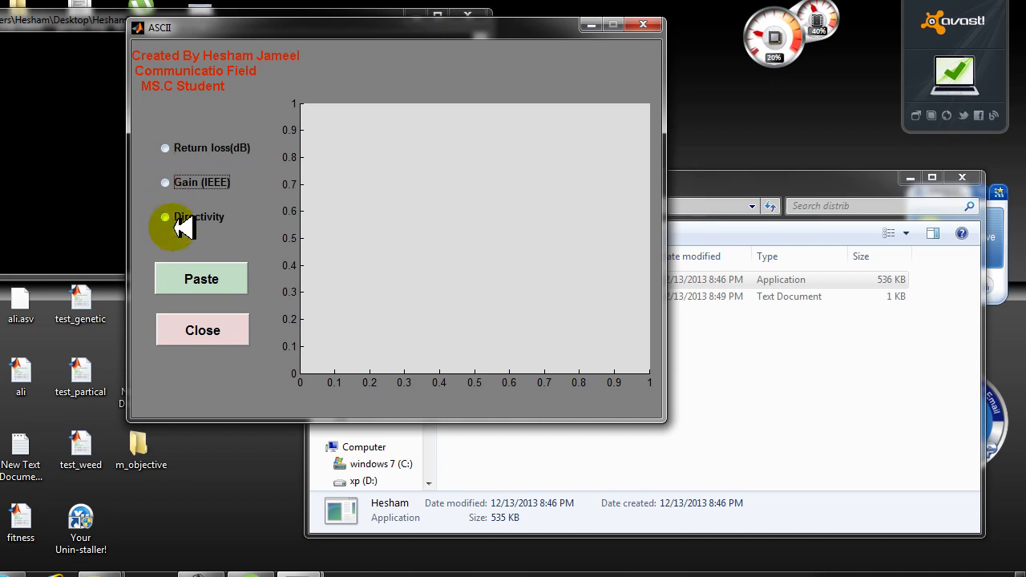
left_click(169, 216)
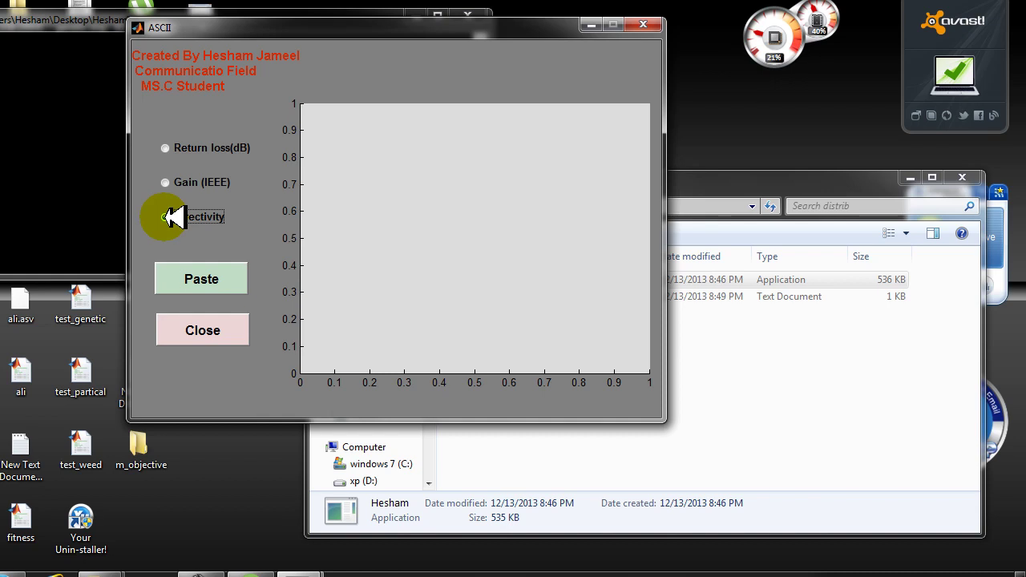
Step: Close the ASCII tool and tidy up the Explorer windows
left_click(210, 329)
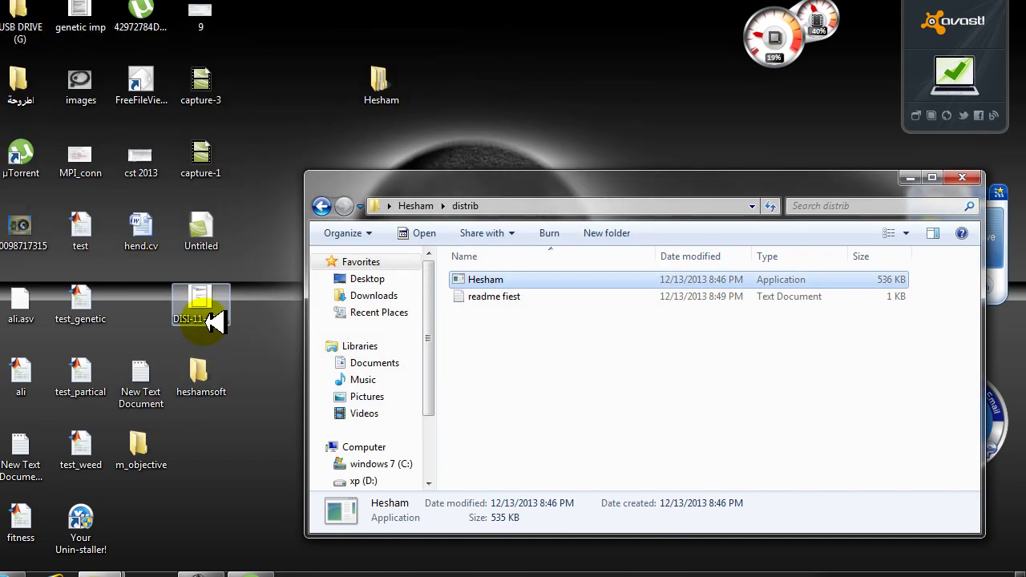
left_click_drag(401, 183, 427, 112)
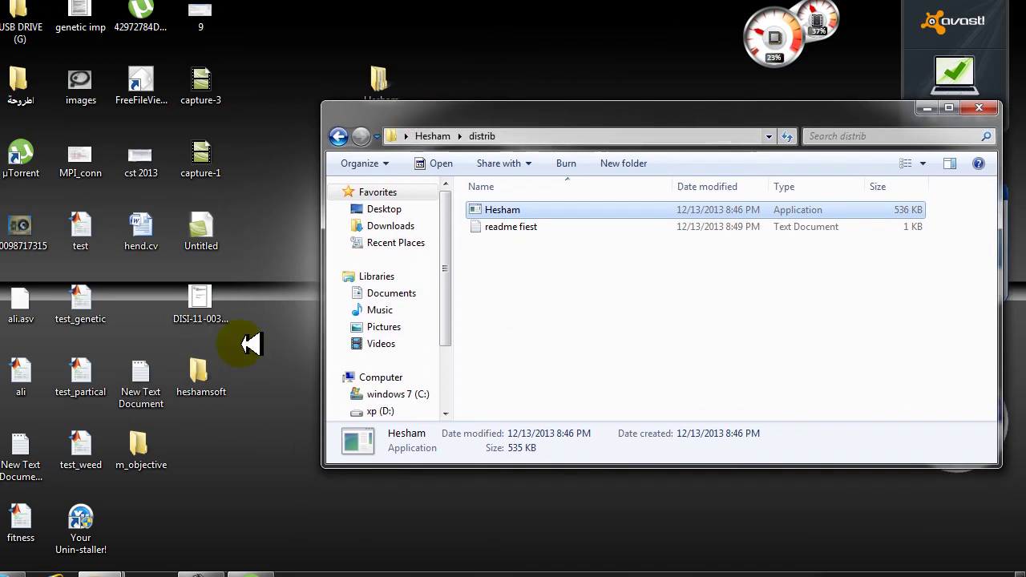
key("super+e")
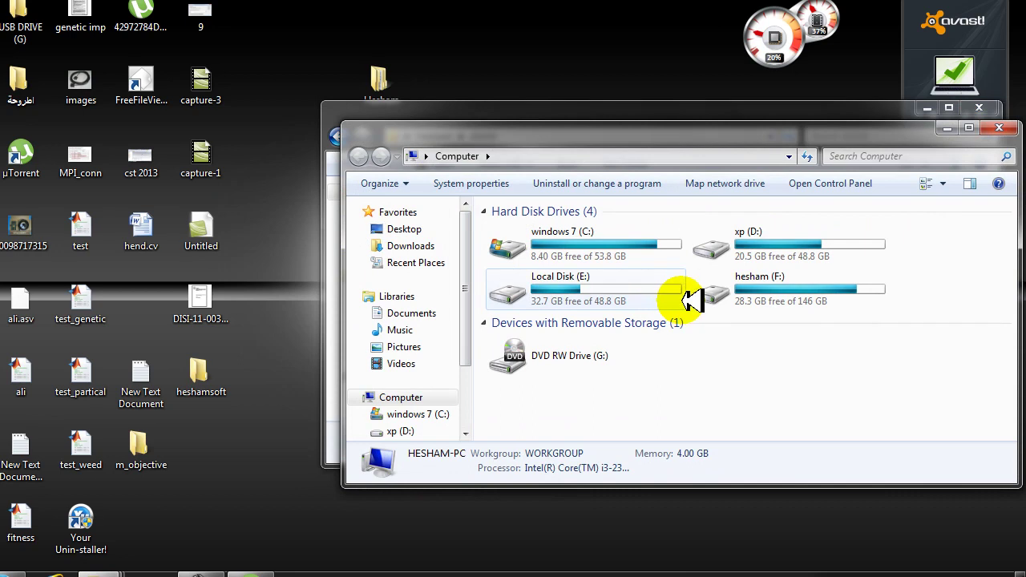
left_click(999, 128)
Step: Open the hesham CST project file from the desktop m_objective folder
double_click(153, 465)
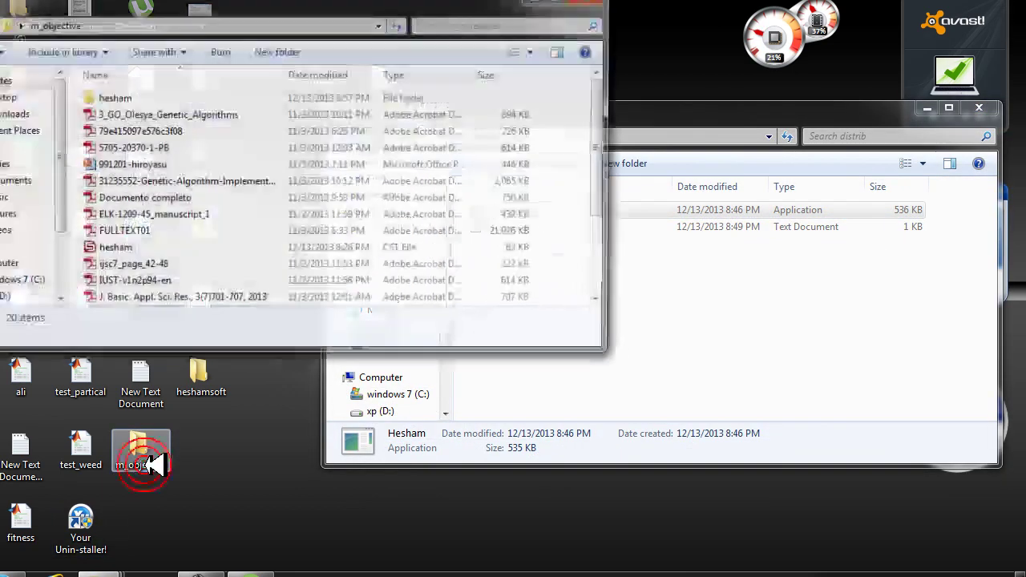
double_click(172, 97)
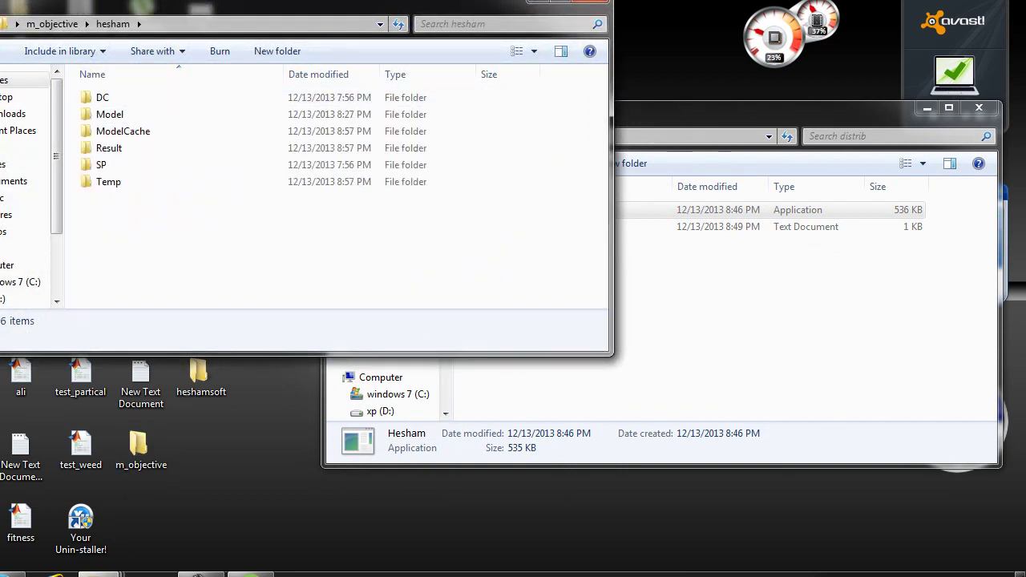
key("BackSpace")
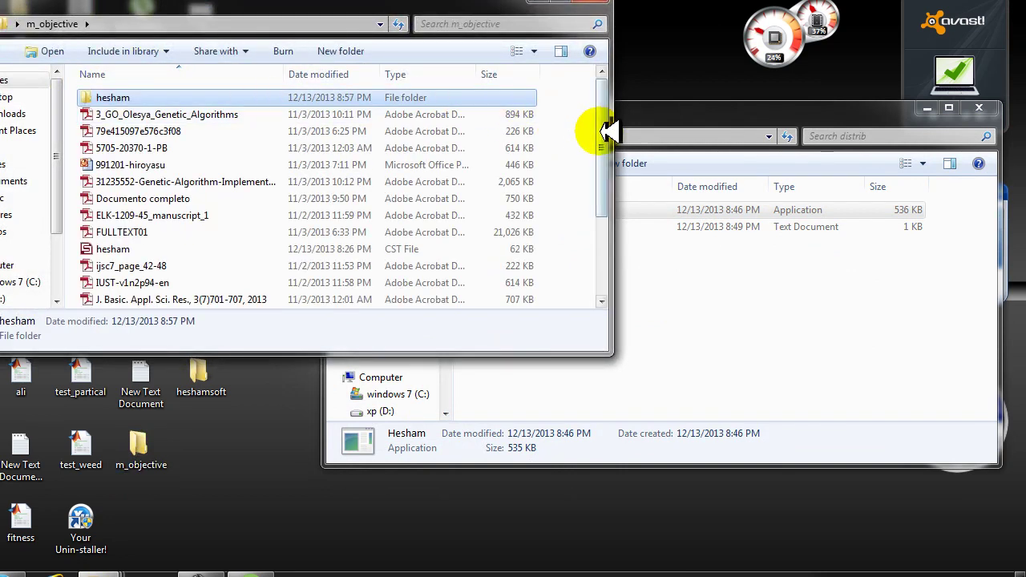
left_click_drag(601, 128, 618, 245)
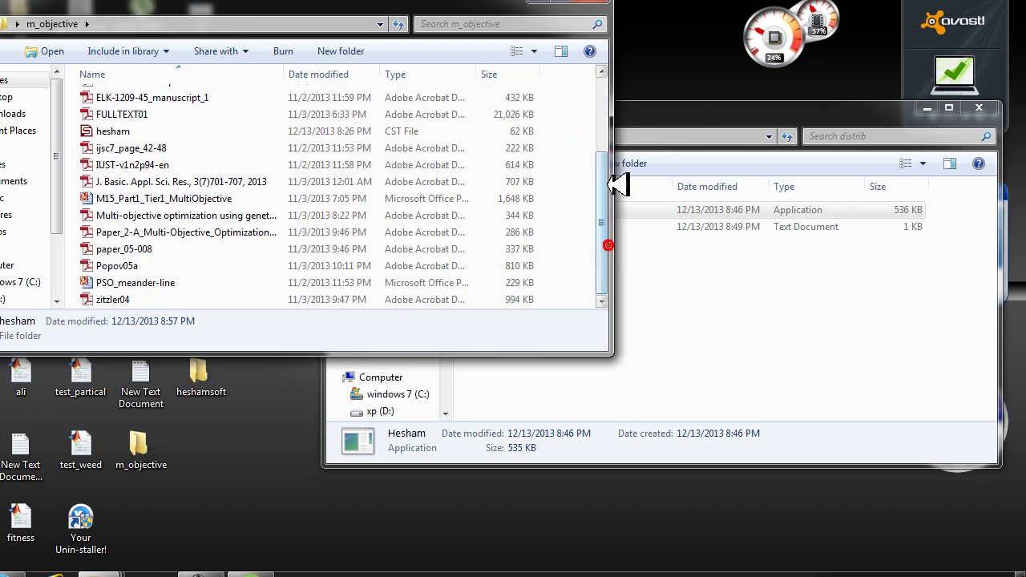
left_click(120, 131)
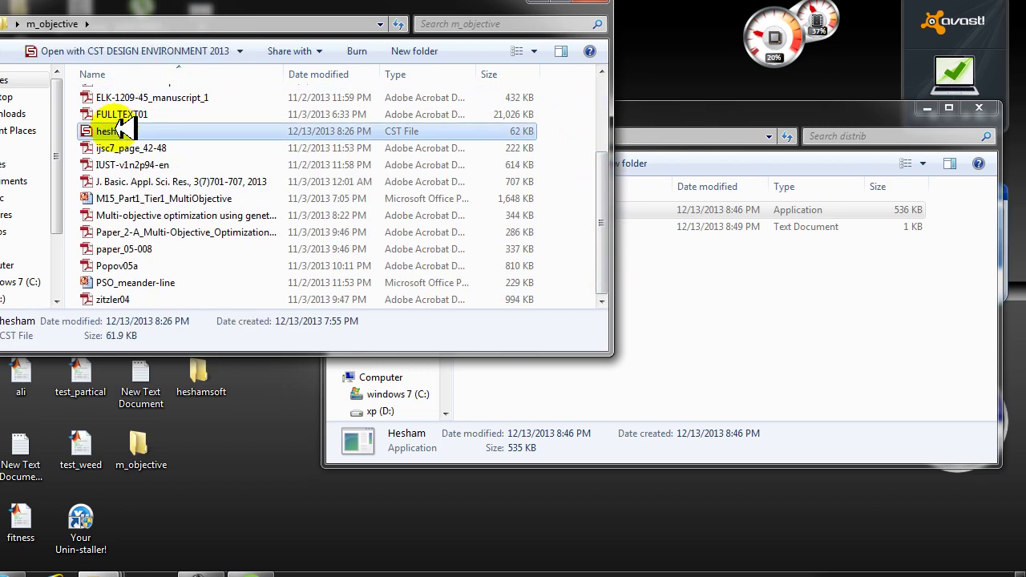
double_click(121, 131)
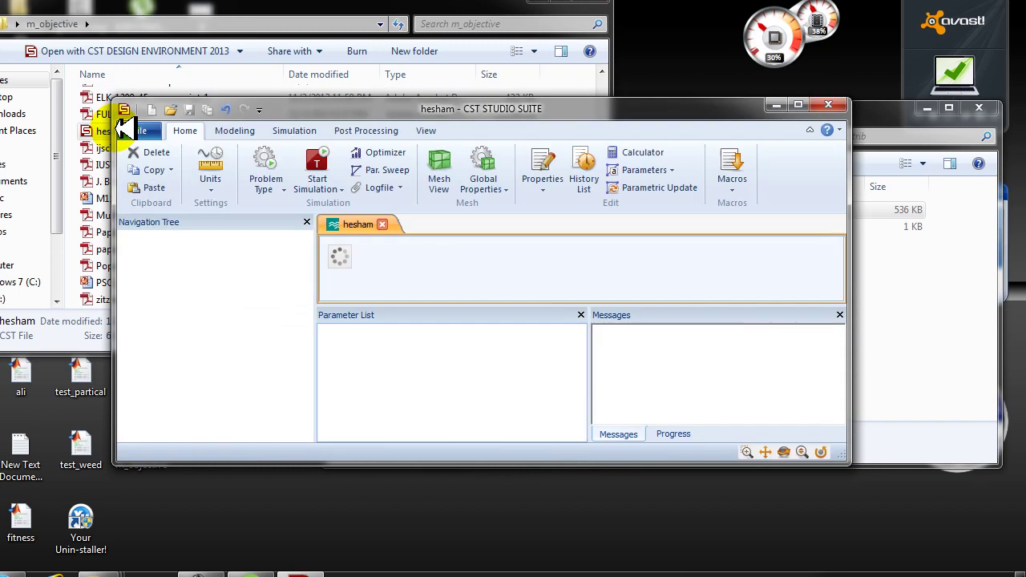
Step: Maximize CST, display the GAIN (IEEE) result plot, and browse the ribbon to Post Processing
left_click(798, 104)
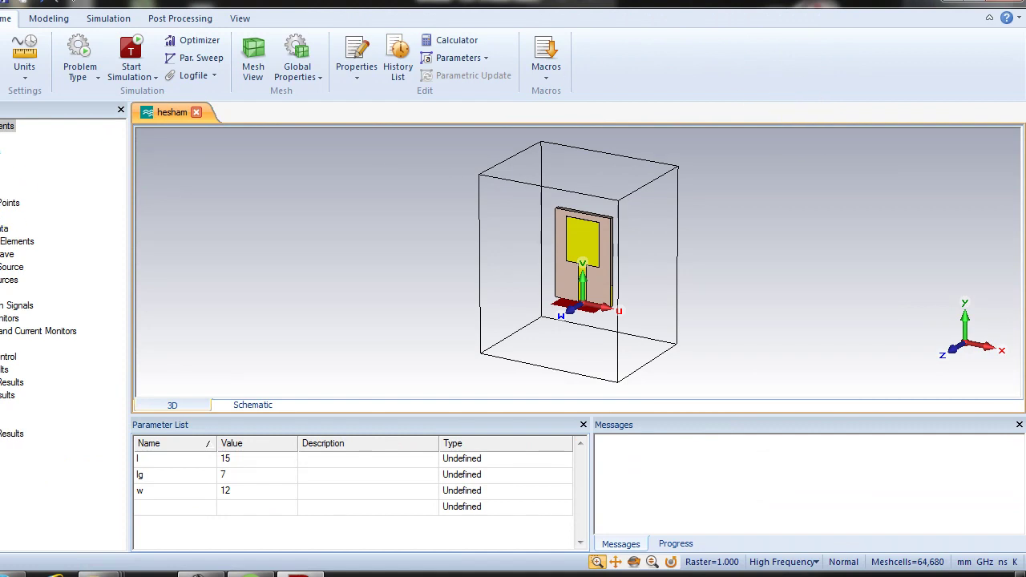
left_click(18, 450)
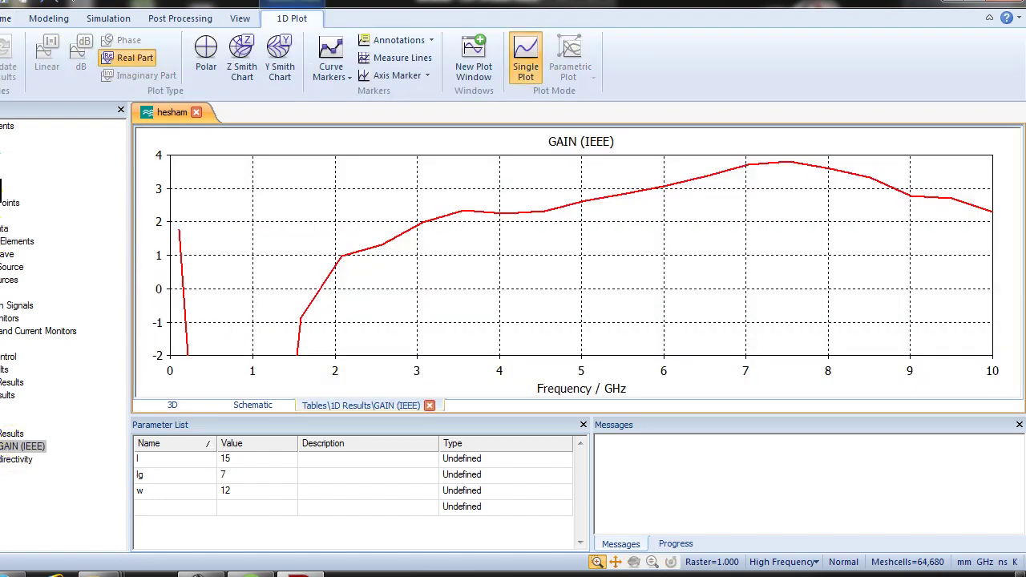
left_click(8, 18)
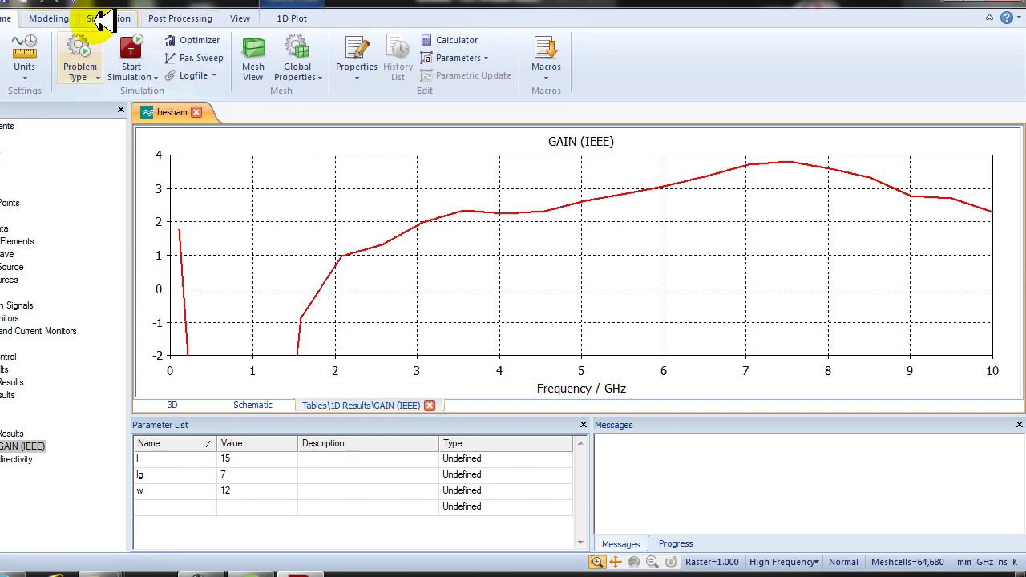
left_click(100, 19)
left_click(50, 16)
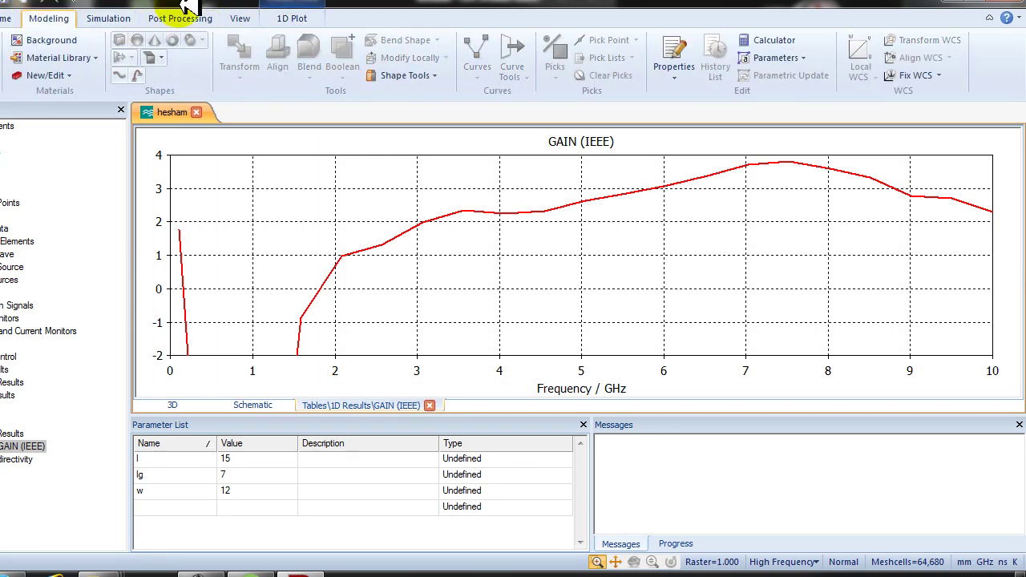
left_click(243, 18)
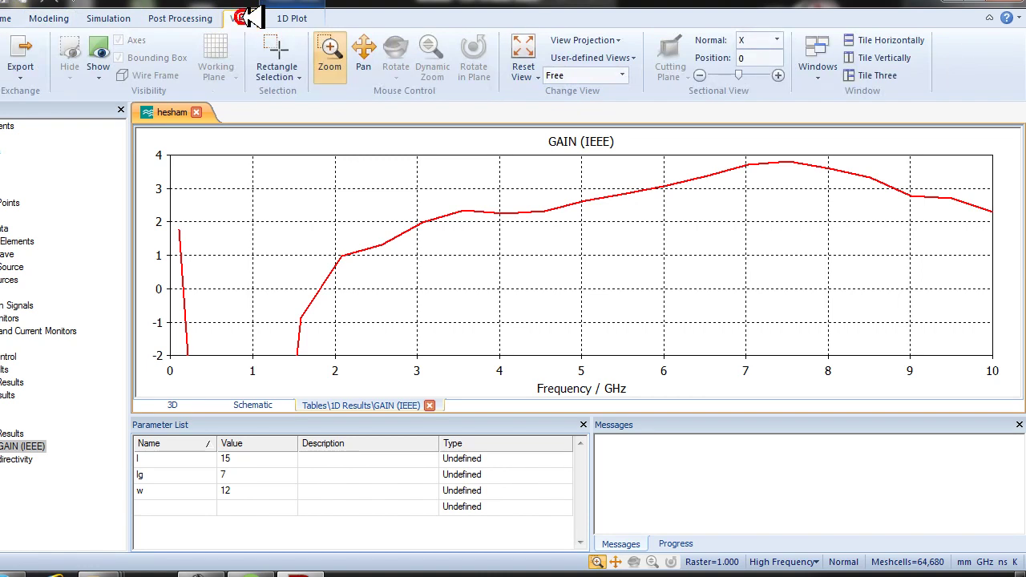
left_click(195, 18)
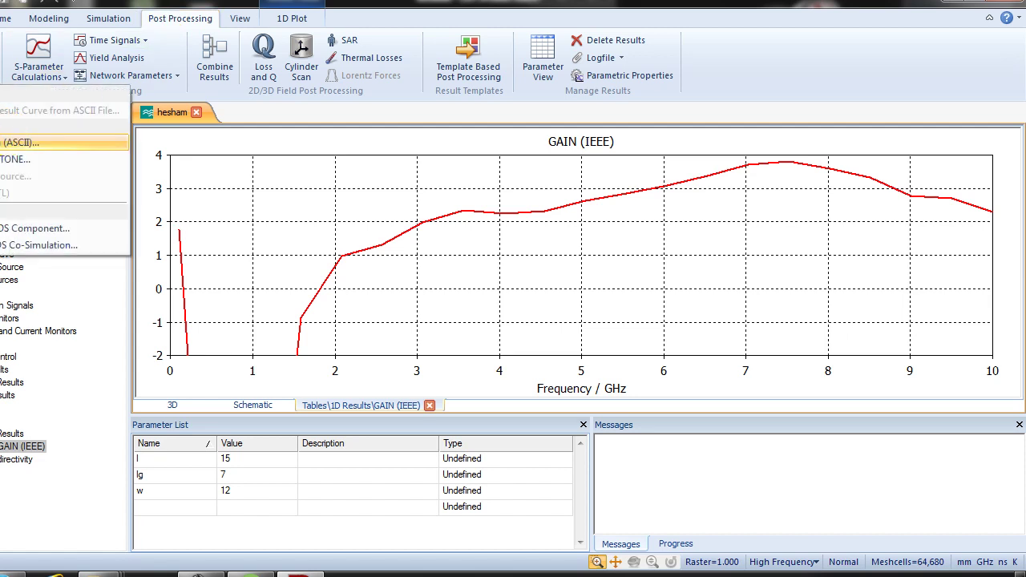
Step: Export the GAIN (IEEE) plot data as ASCII file 'hes' into Hesham\distrib
left_click(9, 142)
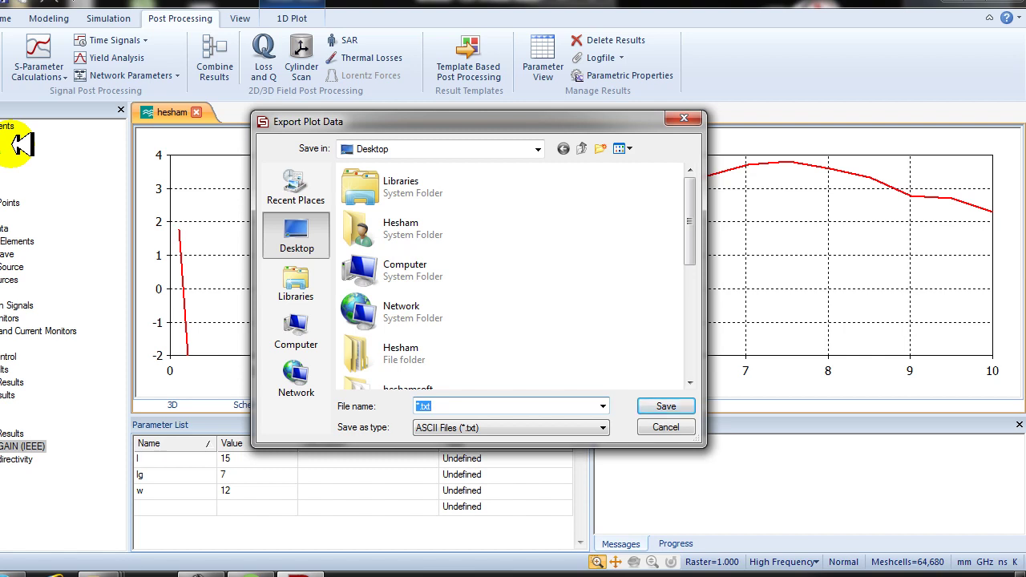
type("hes")
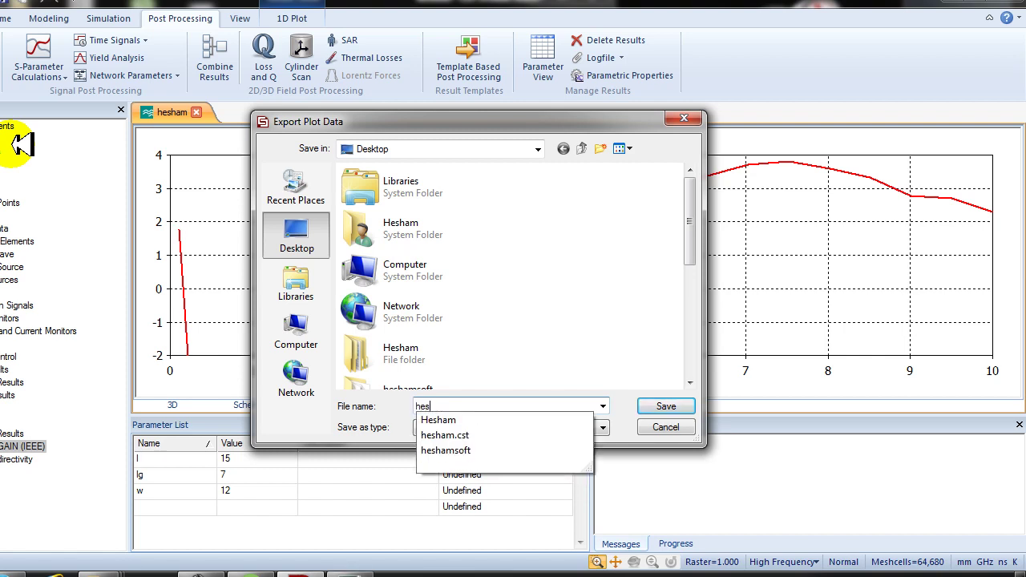
left_click(689, 200)
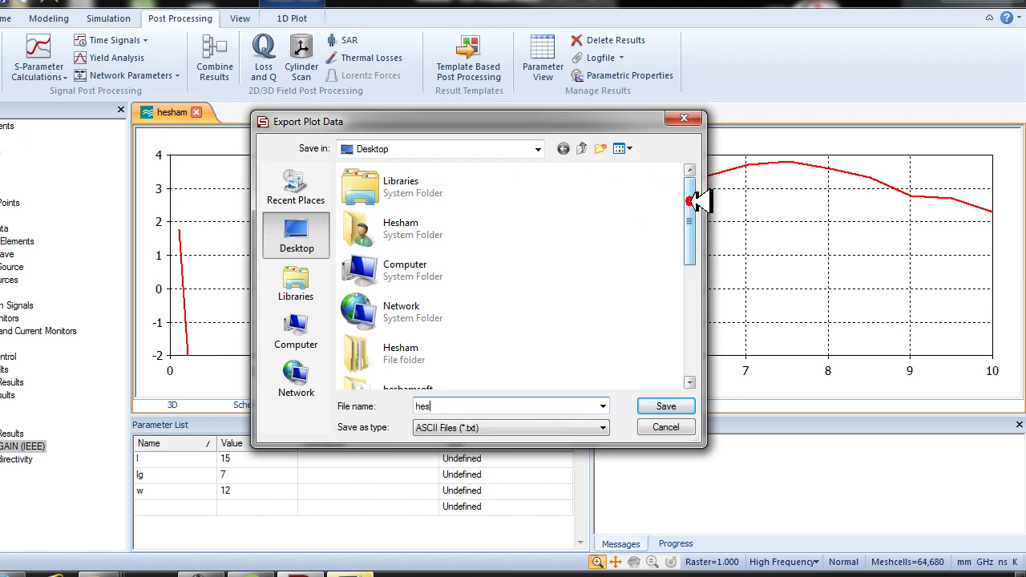
left_click_drag(690, 200, 695, 229)
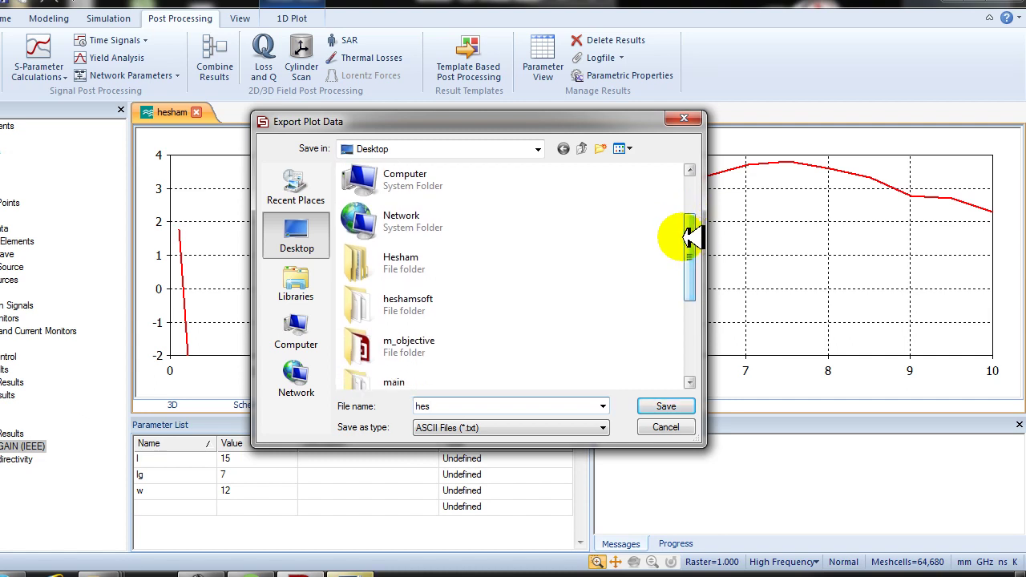
double_click(378, 261)
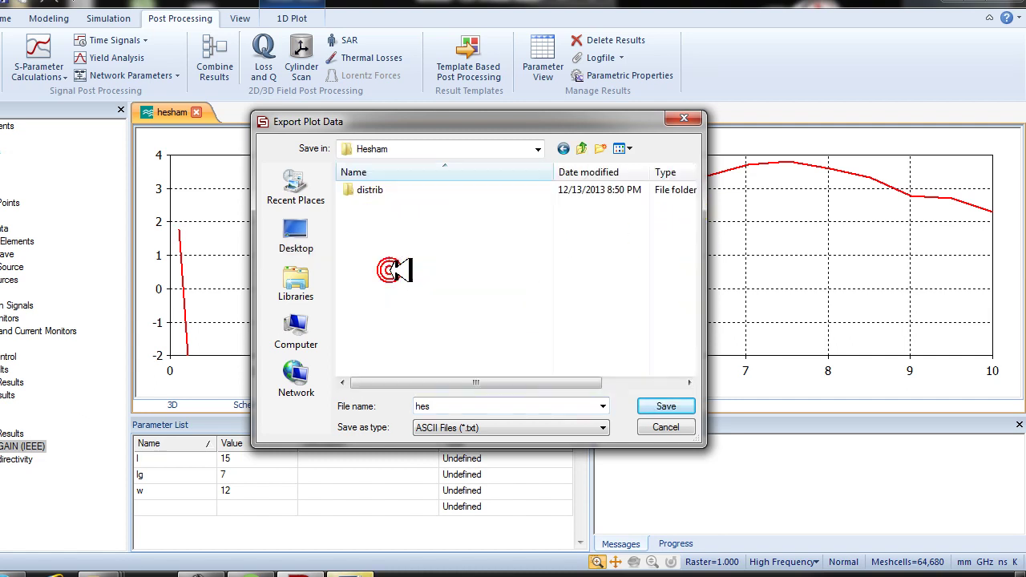
double_click(384, 195)
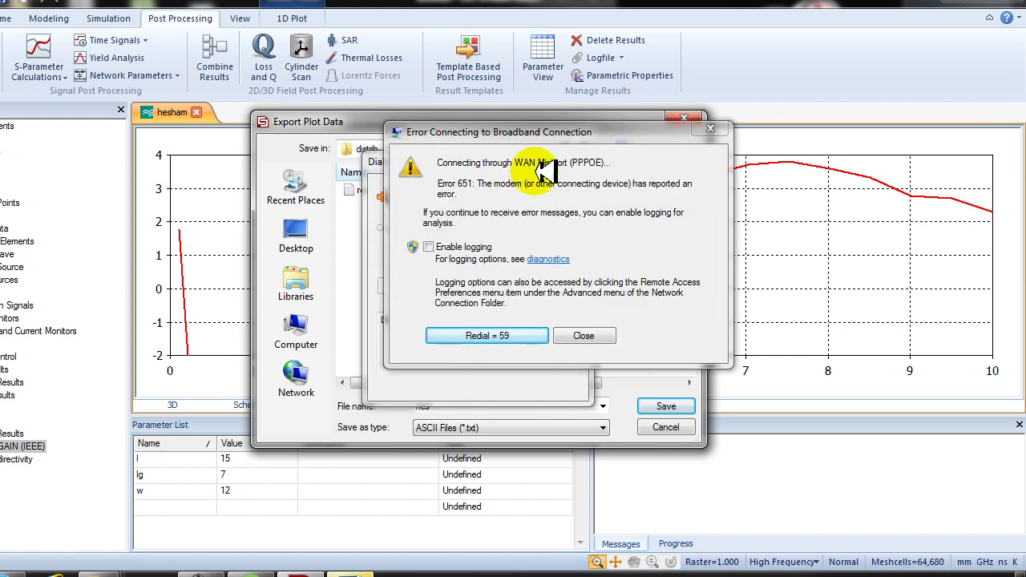
left_click(710, 128)
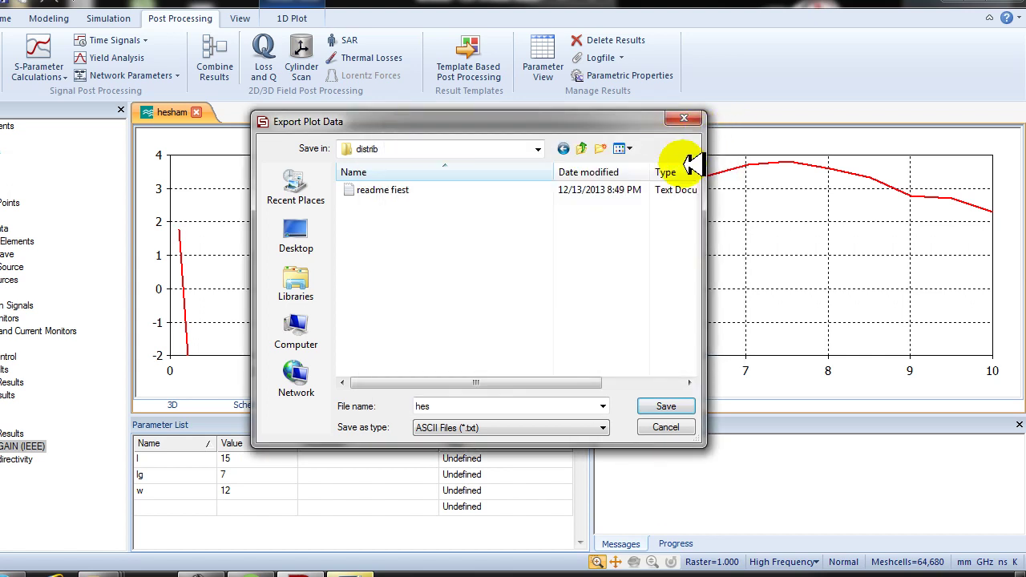
left_click(479, 234)
left_click(662, 406)
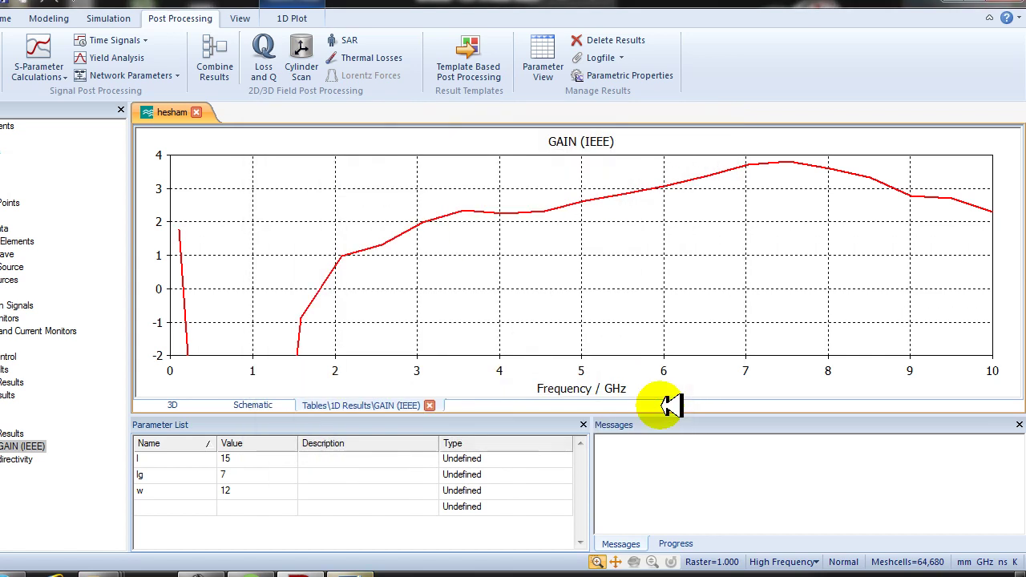
Step: Export the directivity plot data as ASCII file 'jkl'
left_click(13, 459)
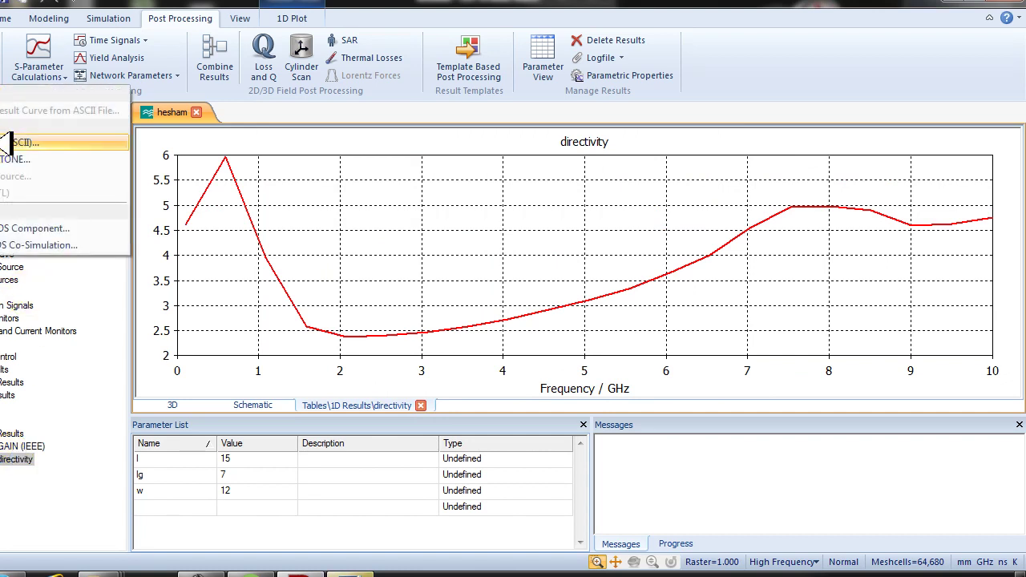
left_click(74, 188)
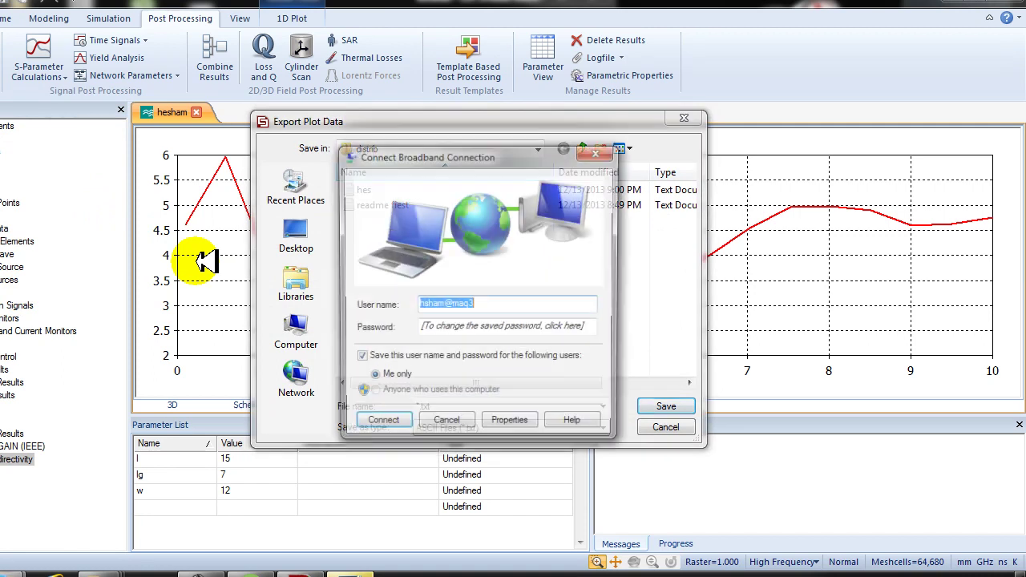
left_click(599, 152)
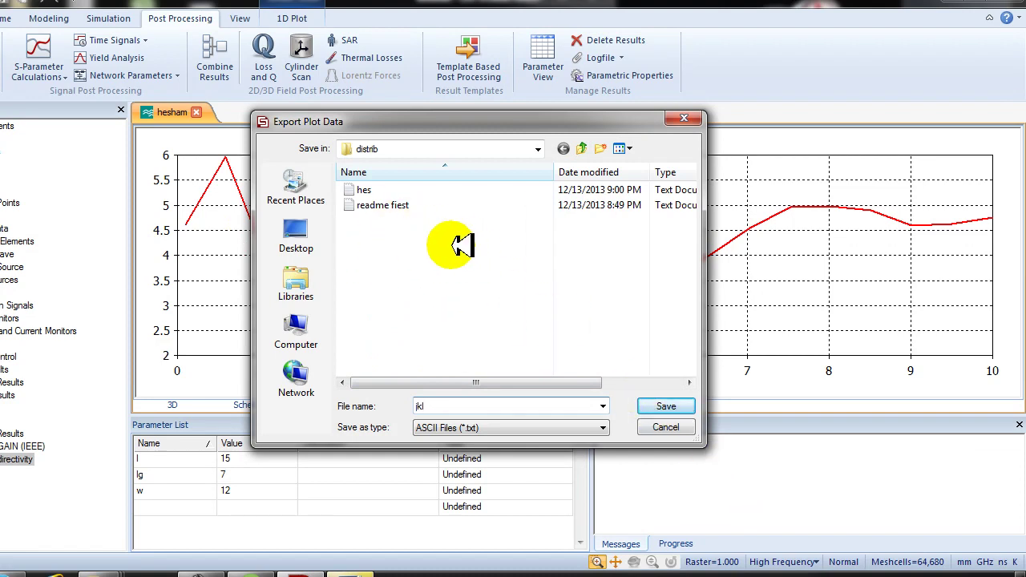
left_click(684, 405)
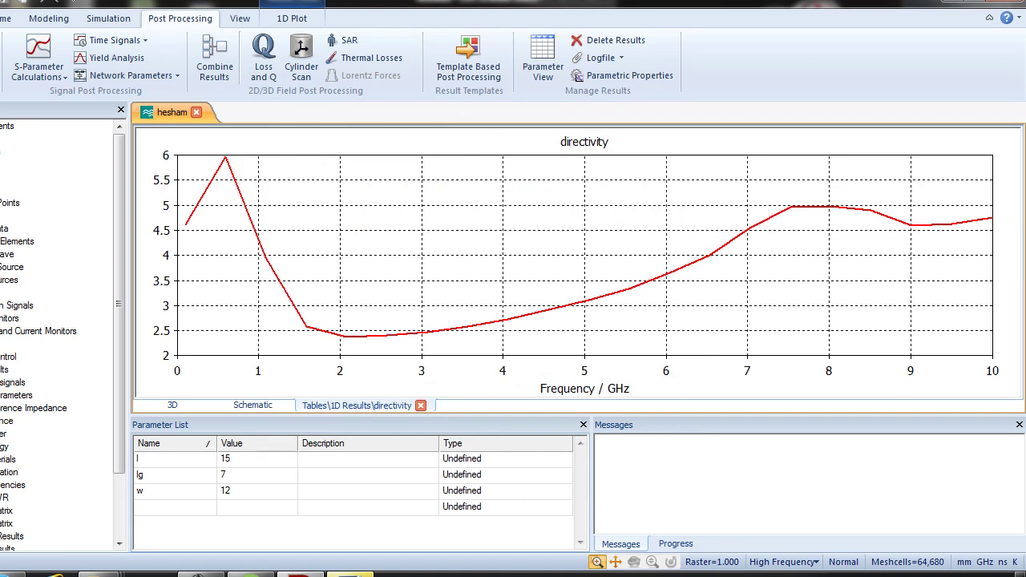
Step: Export the S1,1 plot data as ASCII file 'ljh'
left_click(8, 409)
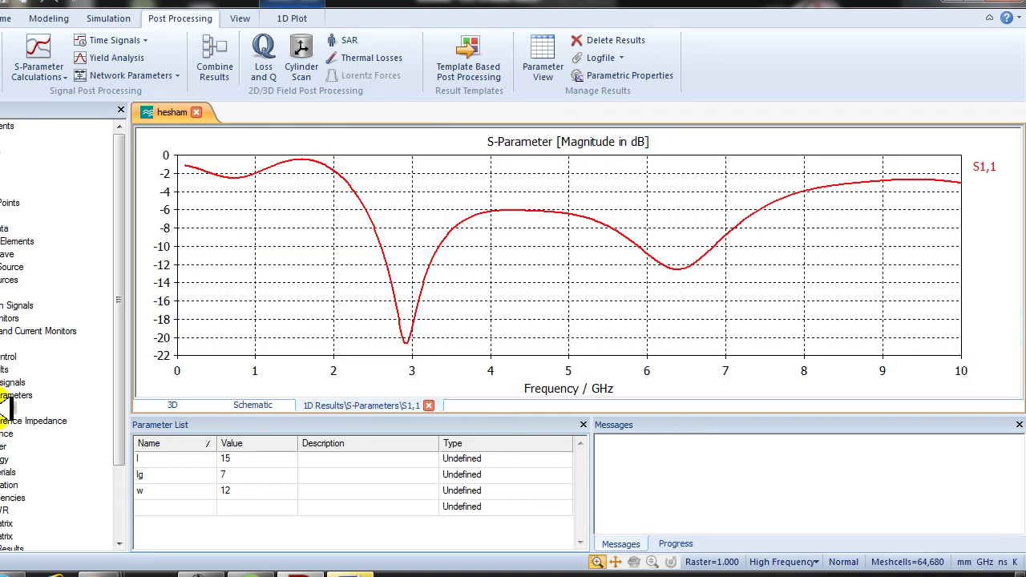
left_click(3, 77)
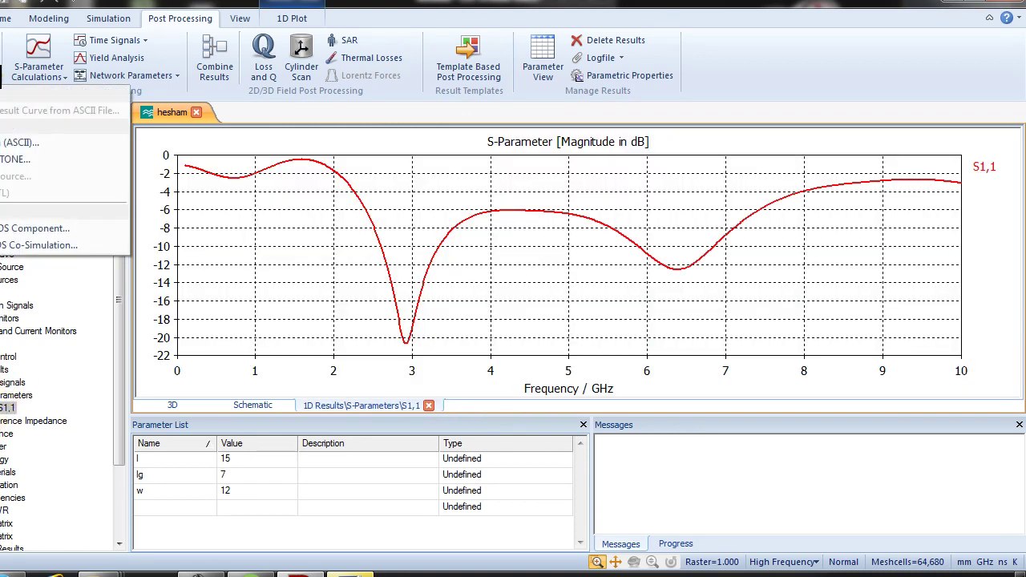
left_click(8, 143)
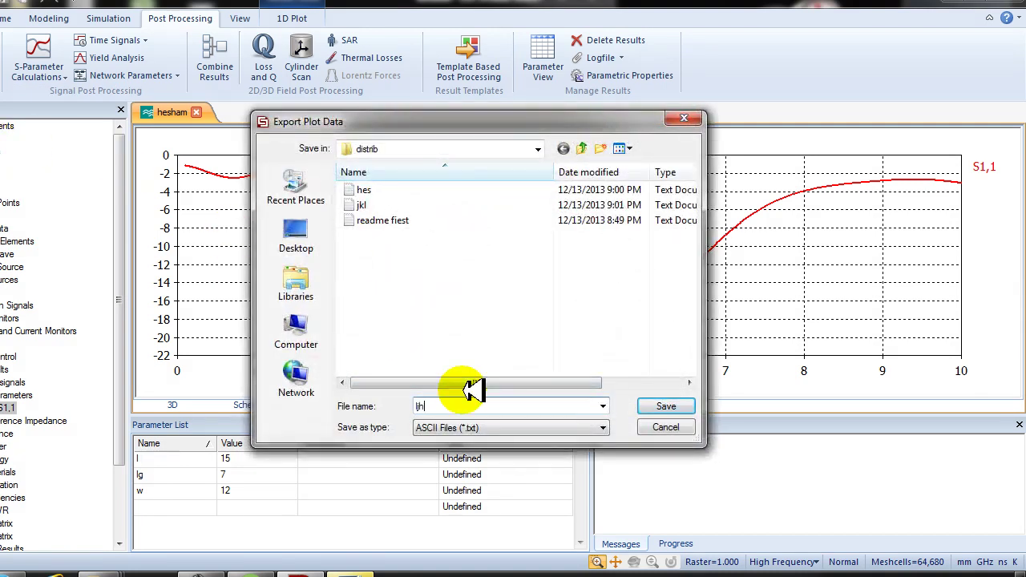
left_click(667, 406)
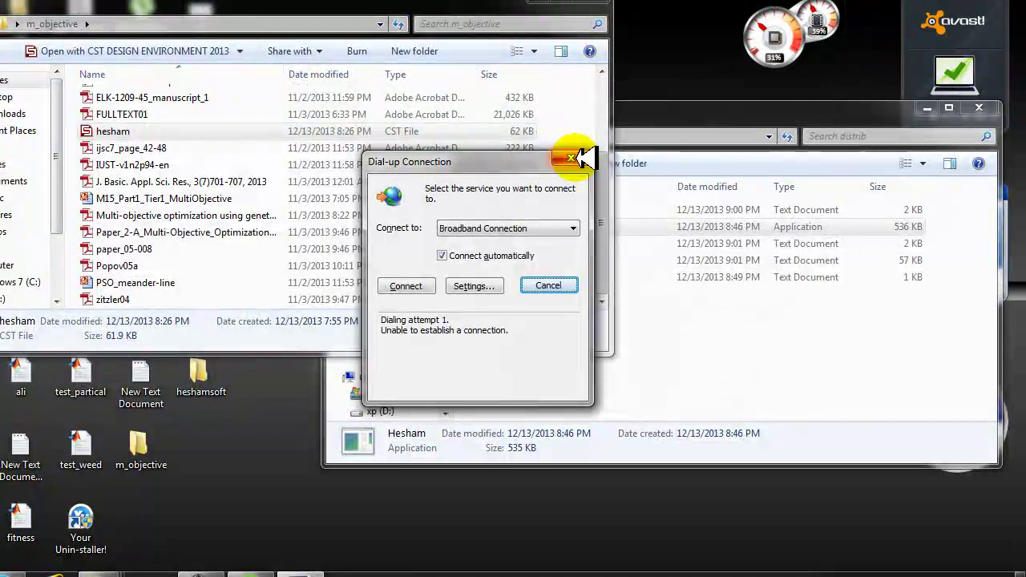
Step: Check the hes, jkl and ljh exports in Notepad one after another, closing each
left_click(583, 158)
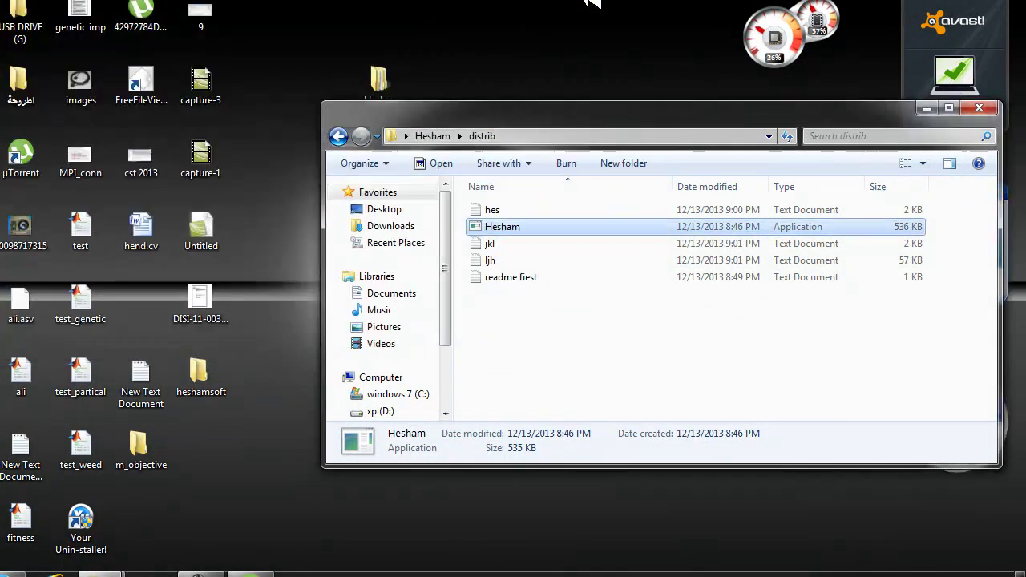
left_click_drag(550, 201, 502, 209)
double_click(501, 209)
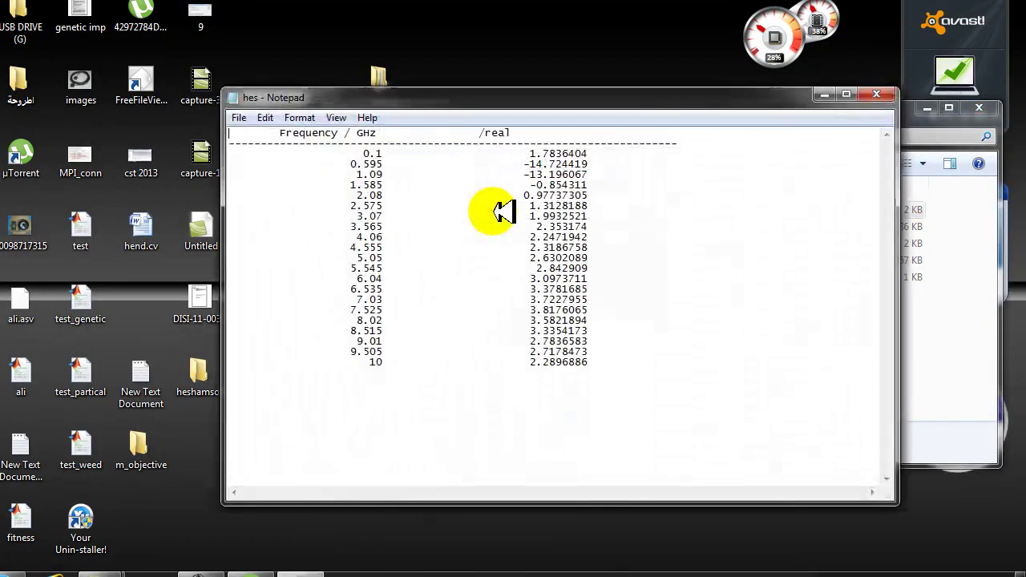
left_click(878, 91)
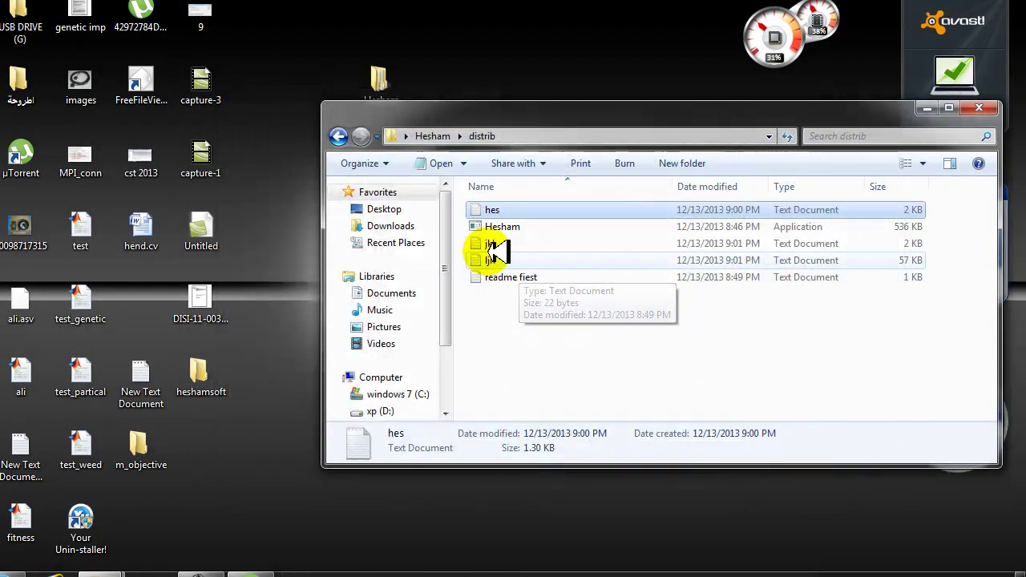
double_click(500, 245)
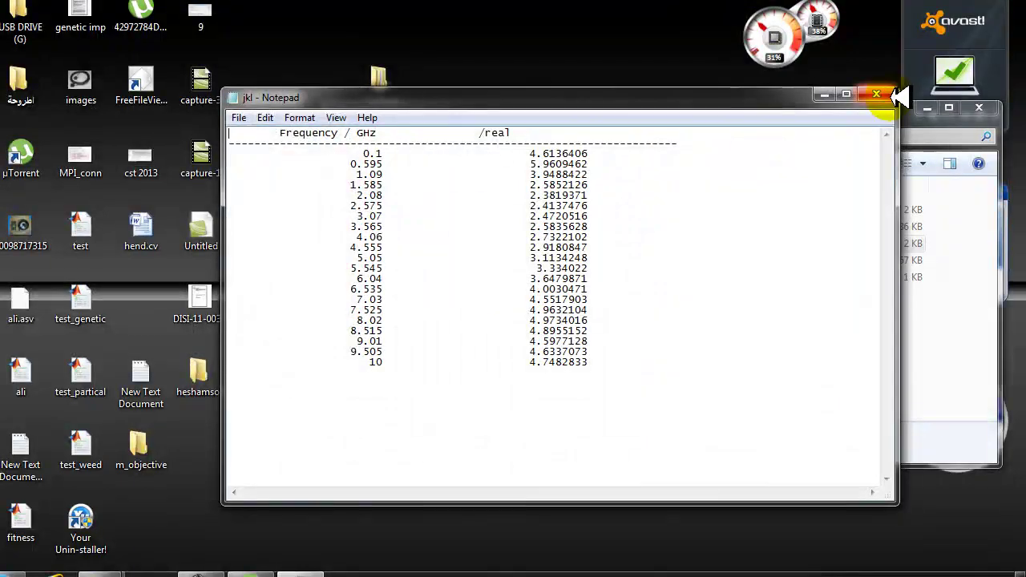
left_click(877, 93)
double_click(507, 261)
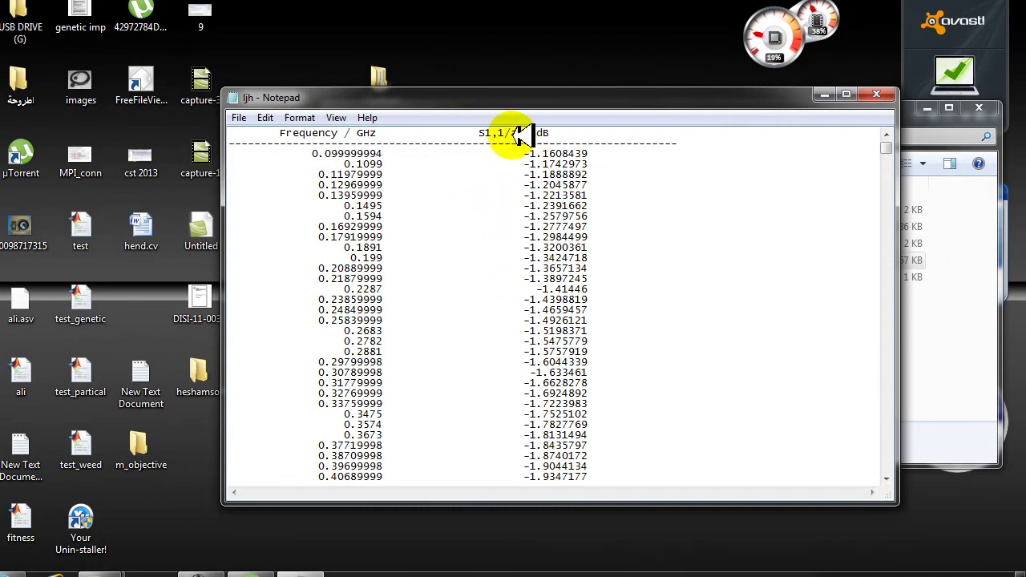
left_click(871, 94)
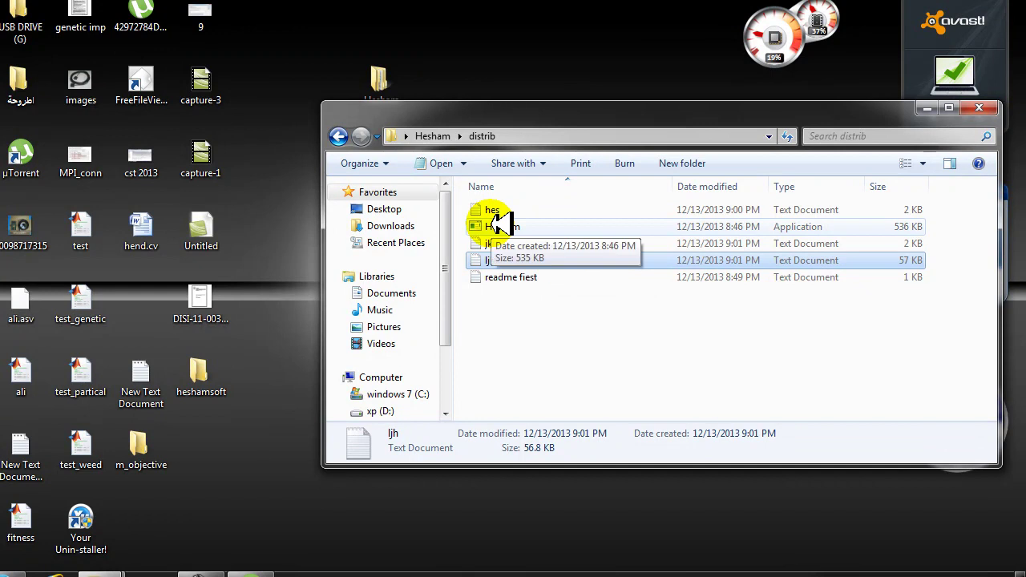
Step: Open 'readme fiest' and copy the name S11 from it
double_click(504, 277)
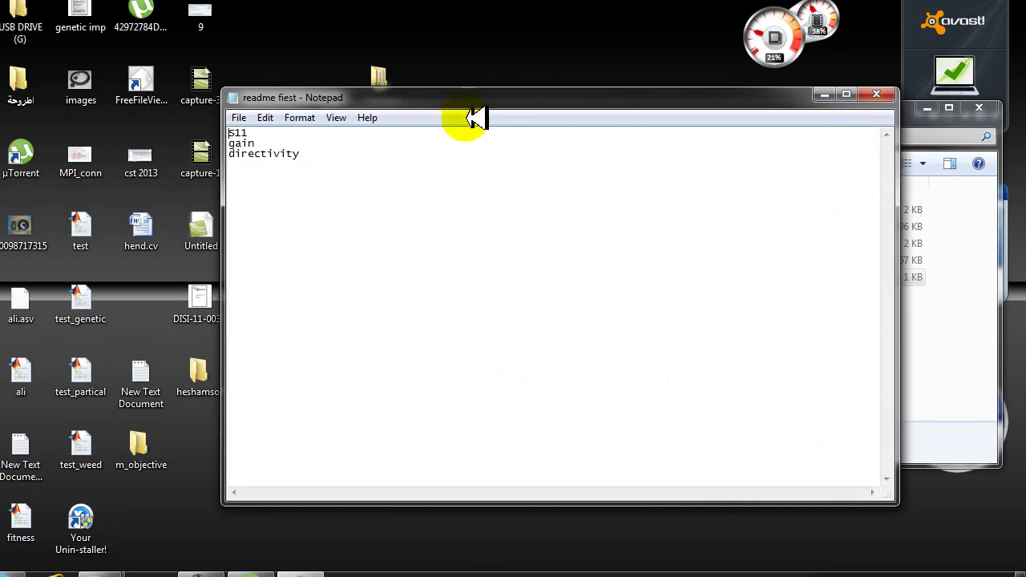
left_click_drag(473, 105, 583, 319)
left_click_drag(338, 348, 358, 369)
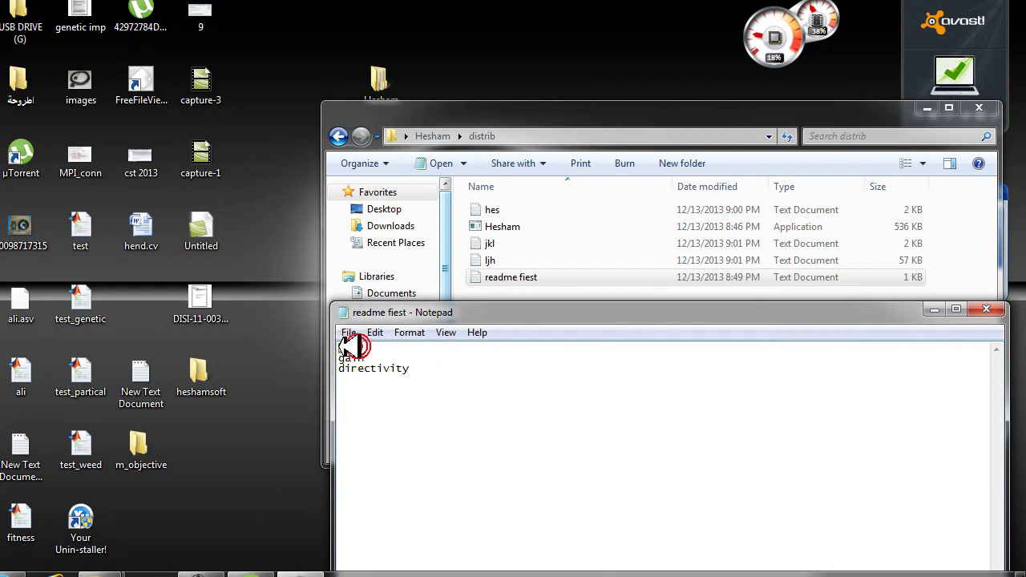
right_click(346, 347)
left_click(385, 397)
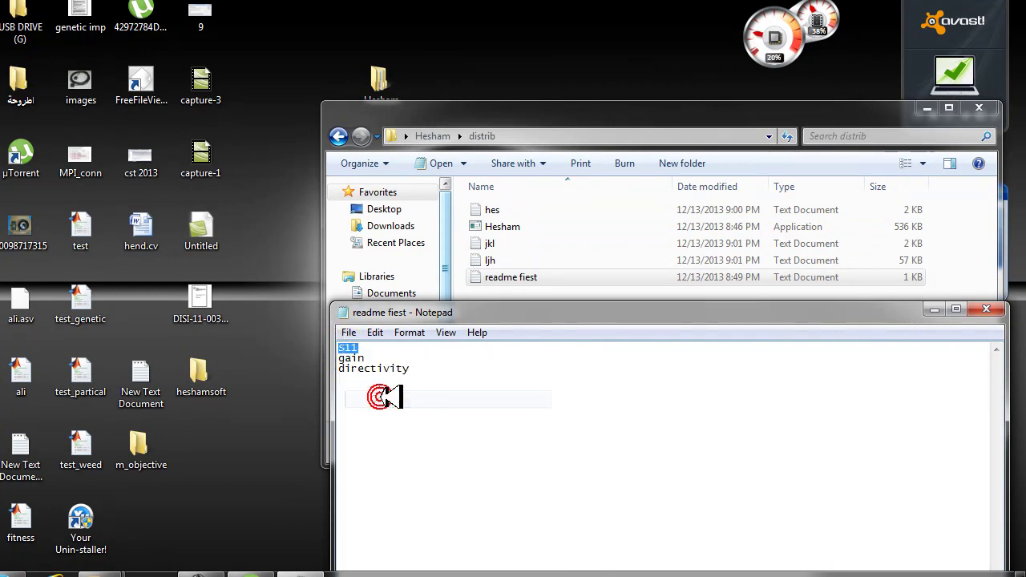
Step: Confirm ljh holds the S1,1 data and rename it to S11
double_click(493, 260)
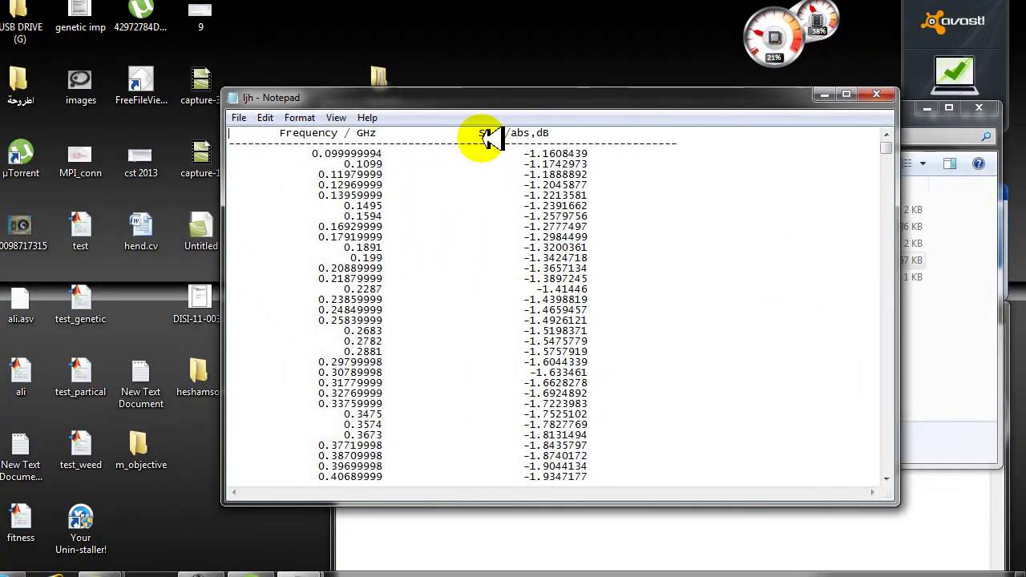
left_click(877, 95)
right_click(495, 260)
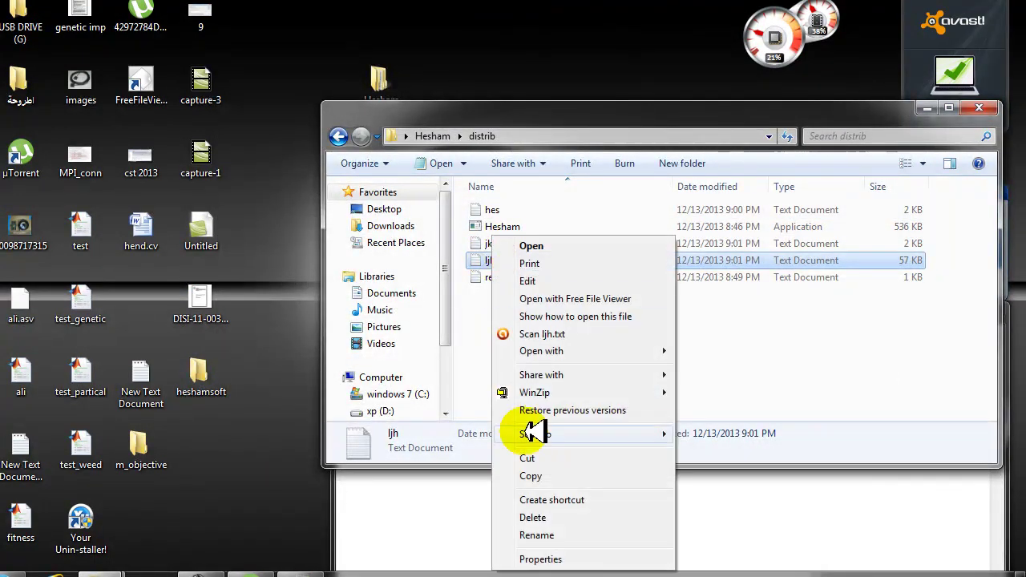
left_click(533, 535)
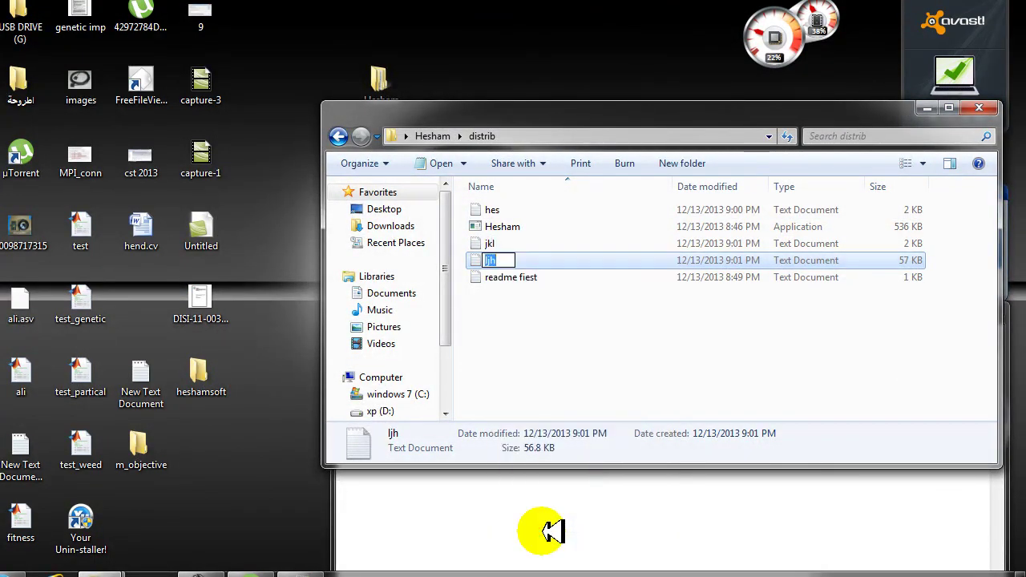
key("Return")
Step: Copy the name 'gain' from the readme
left_click(464, 502)
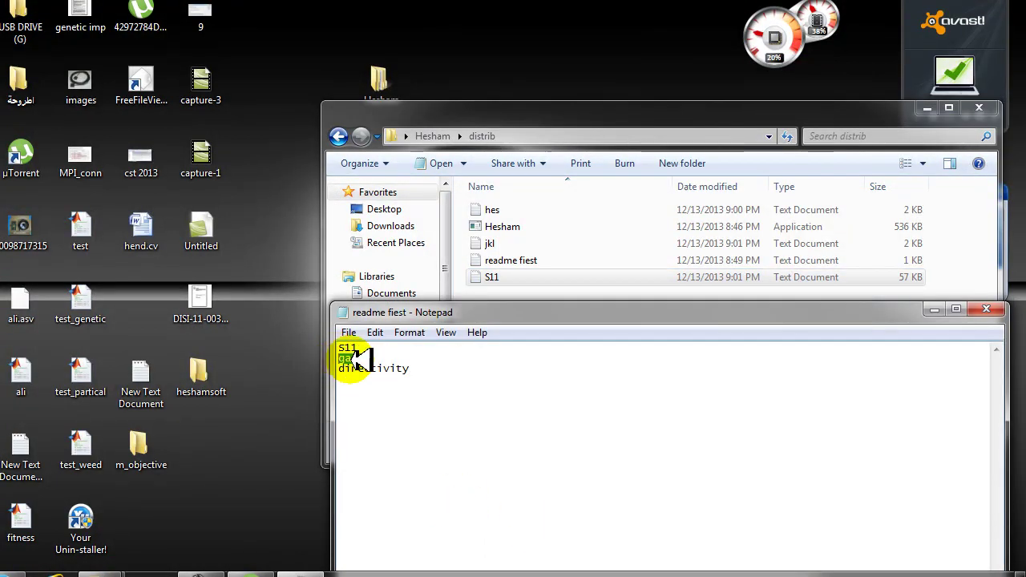
right_click(353, 360)
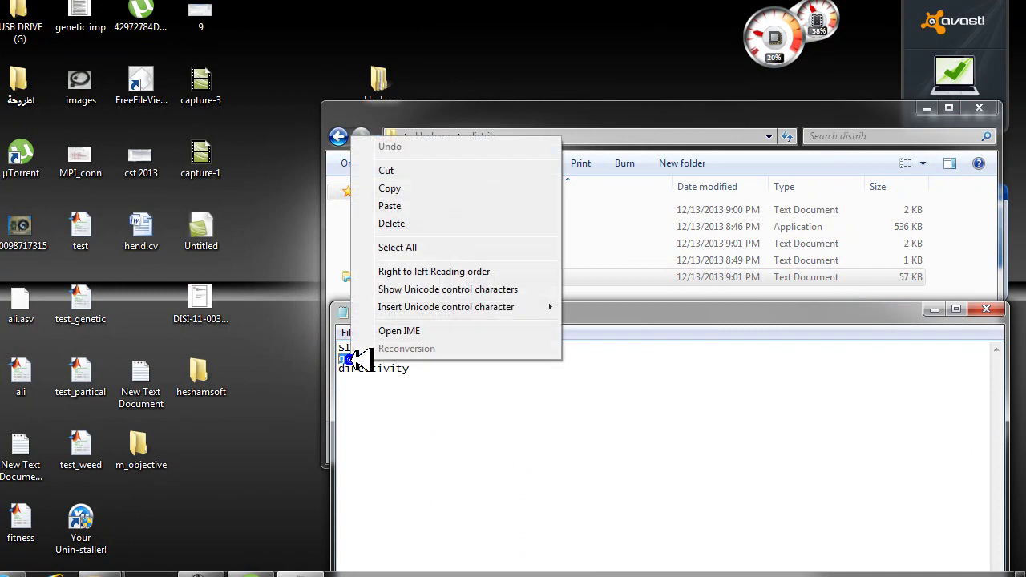
left_click(390, 187)
Step: Rename the hes file to gain
left_click(485, 208)
right_click(491, 210)
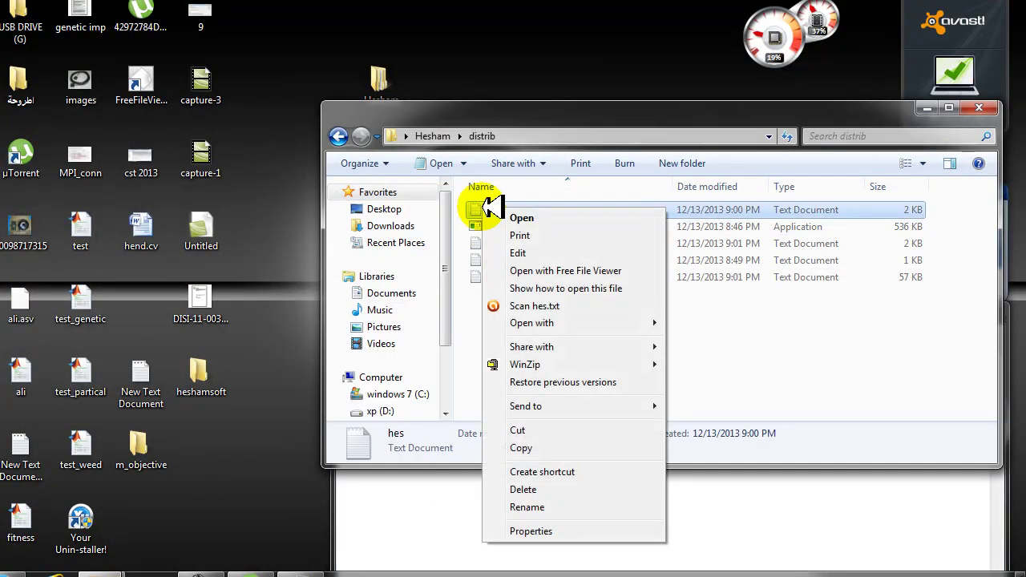
left_click(541, 506)
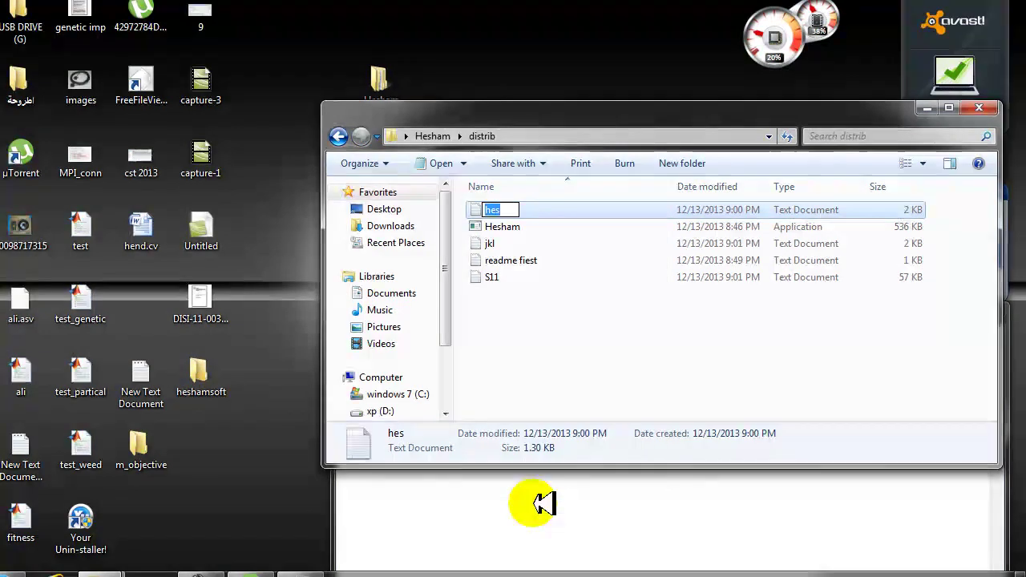
key("Return")
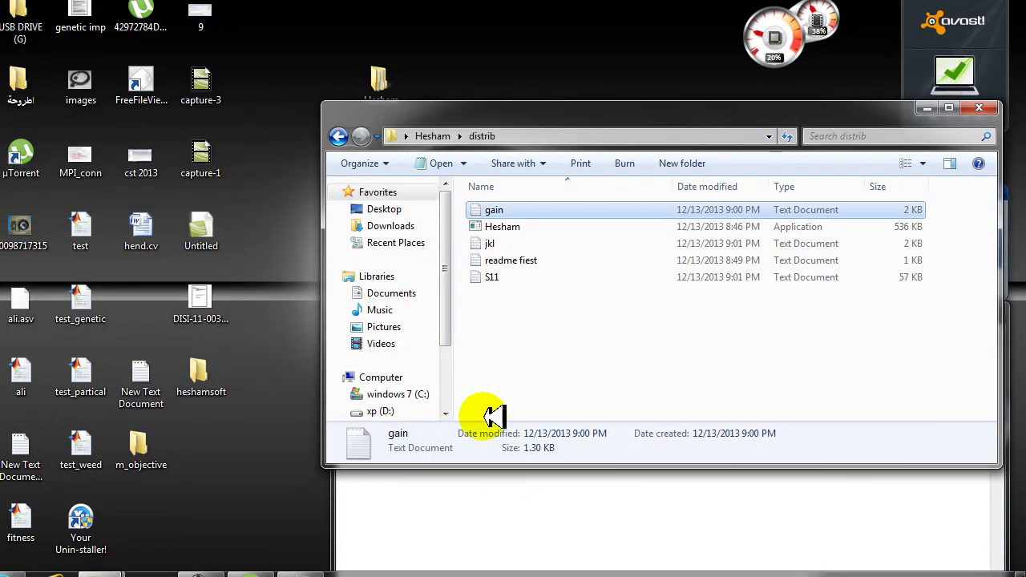
Step: Copy 'directivity' from the readme and rename the jkl file to directivity
left_click(455, 502)
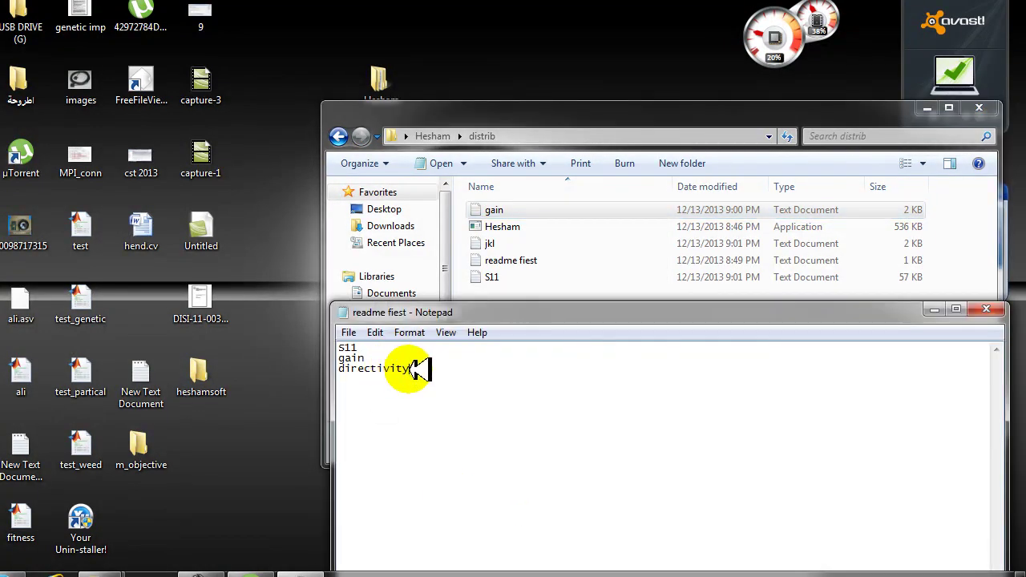
left_click_drag(350, 360, 358, 370)
right_click(362, 369)
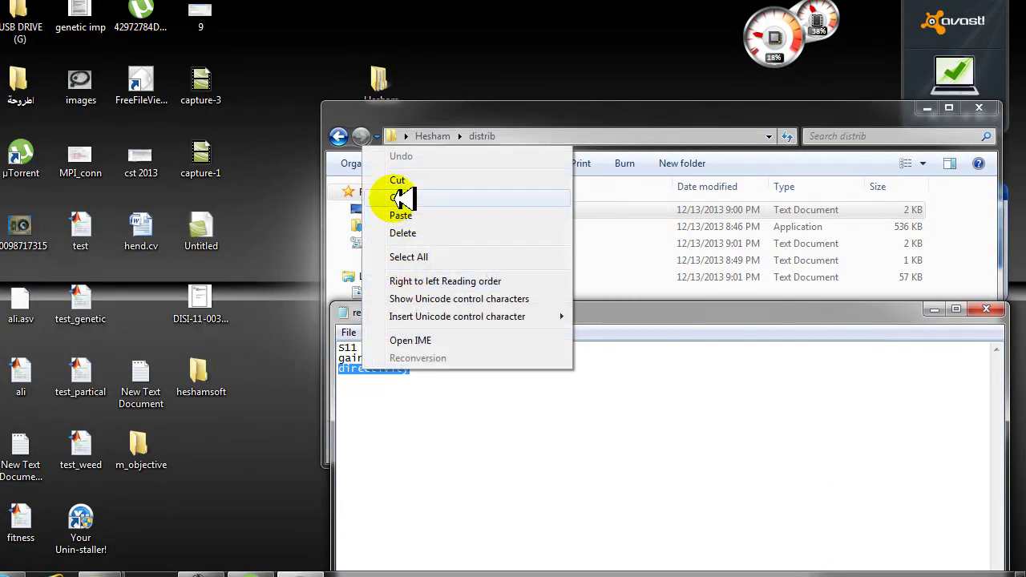
left_click(400, 198)
right_click(479, 240)
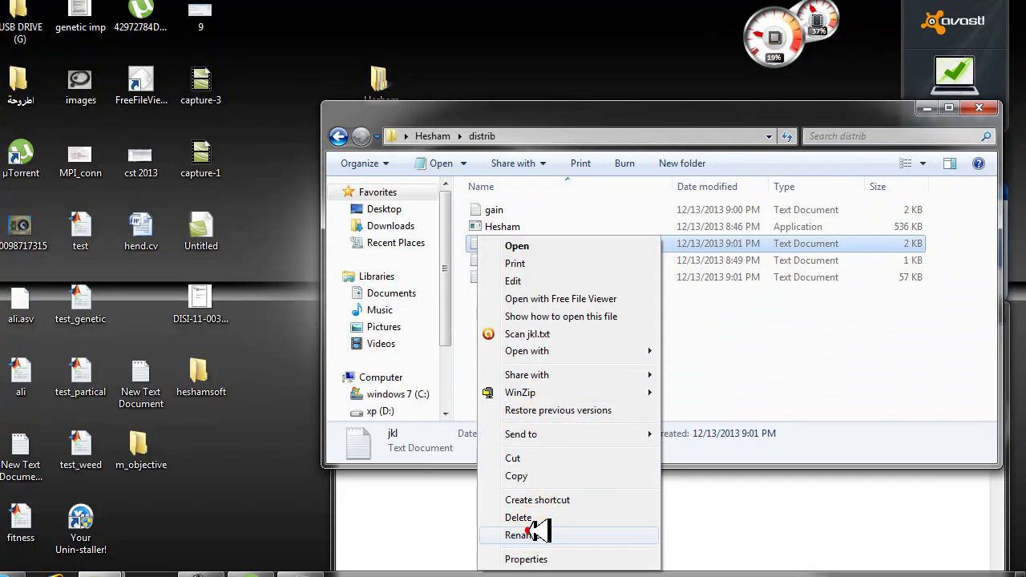
left_click(534, 534)
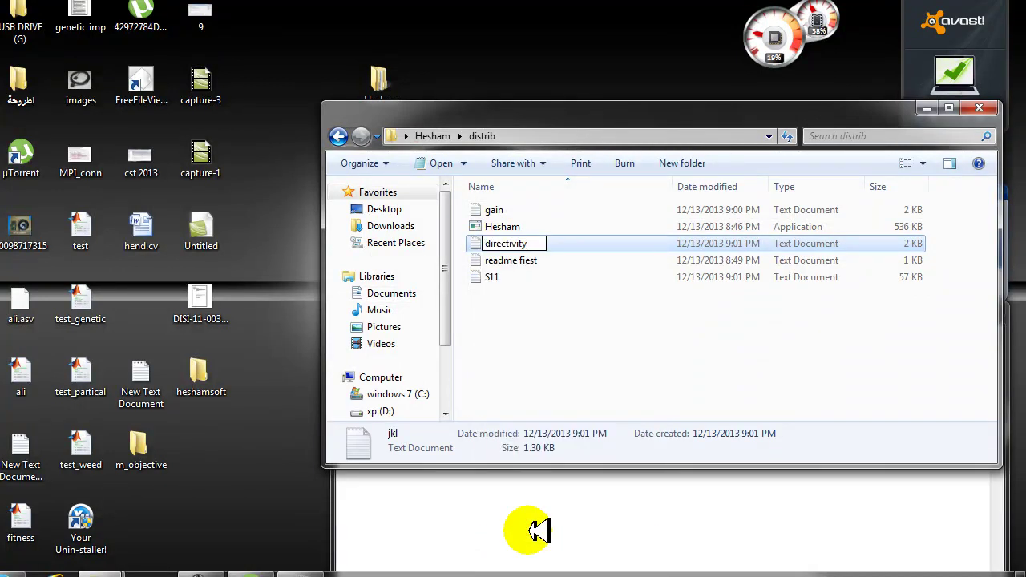
key("Return")
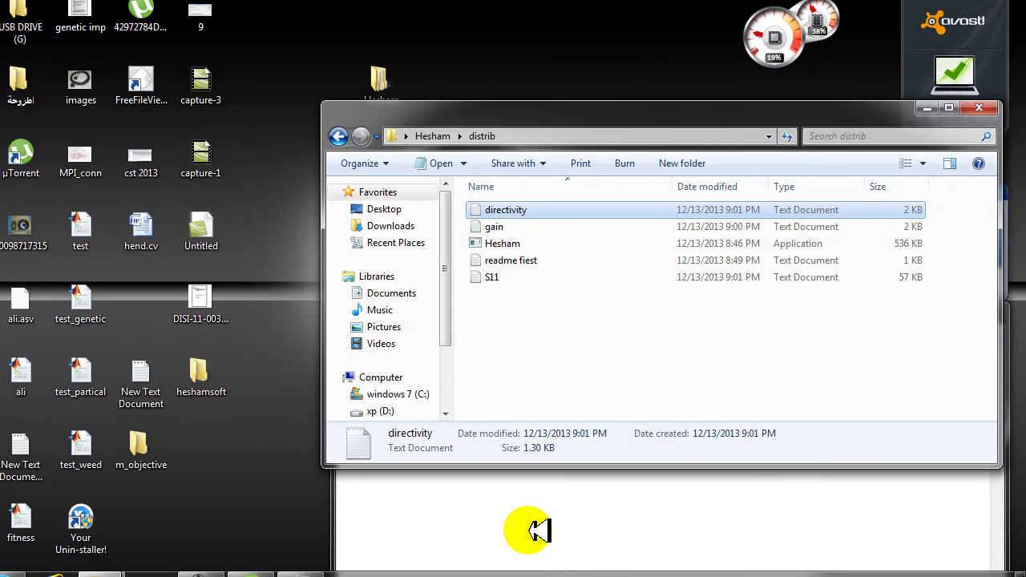
Step: Launch Hesham, plot the pasted data as Return loss(dB), then open m_objective
double_click(513, 244)
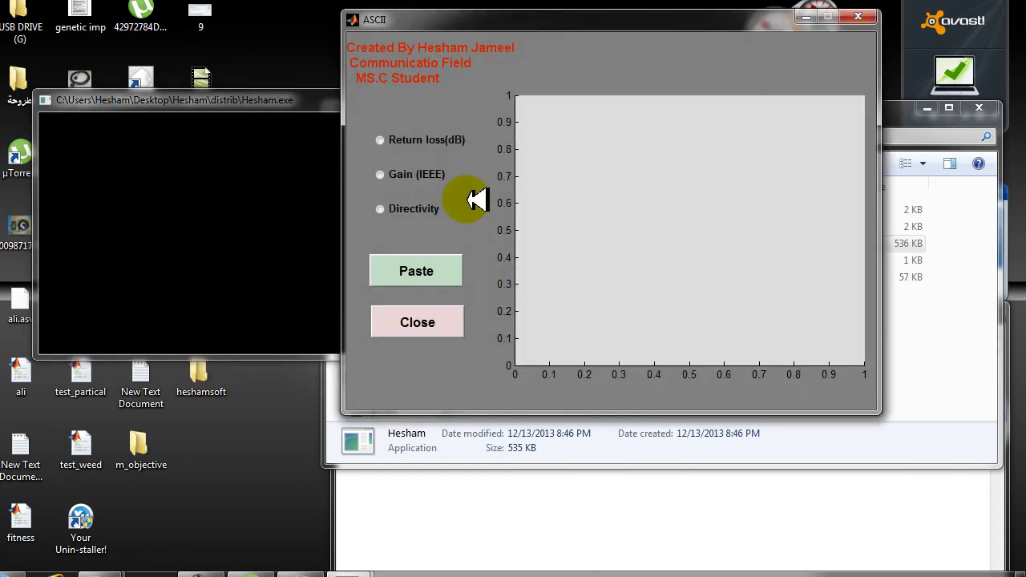
left_click(384, 140)
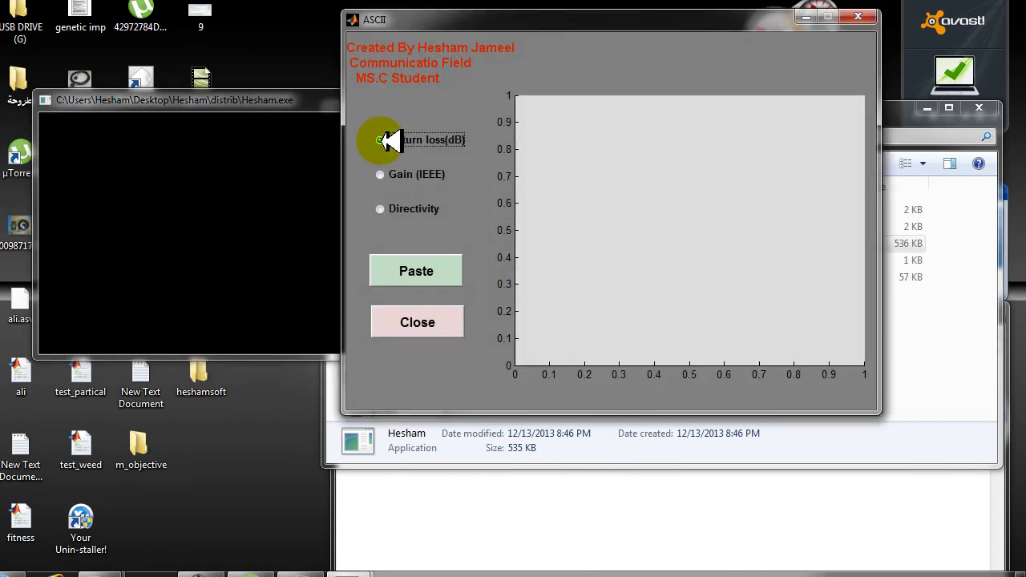
left_click(425, 271)
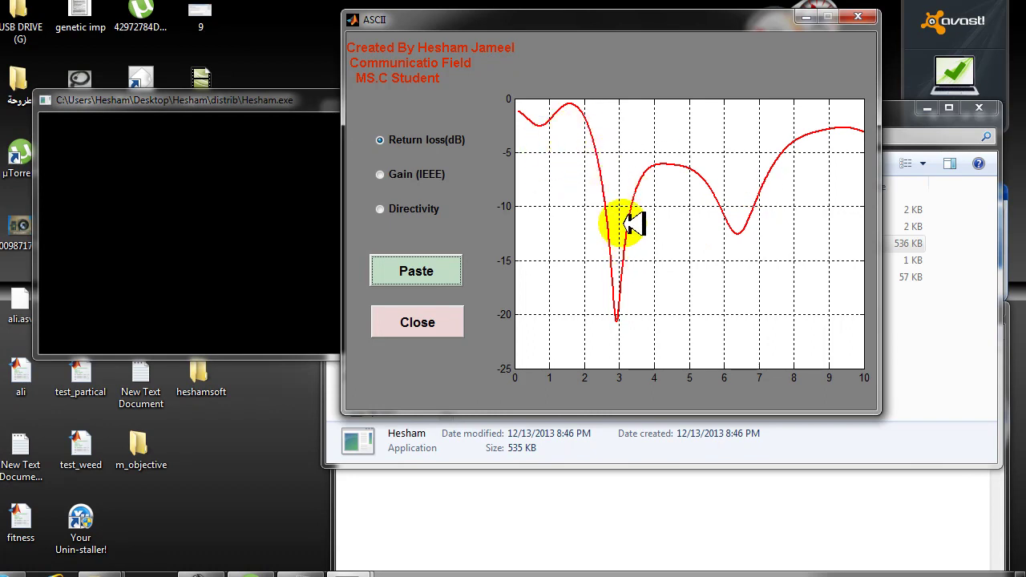
double_click(143, 453)
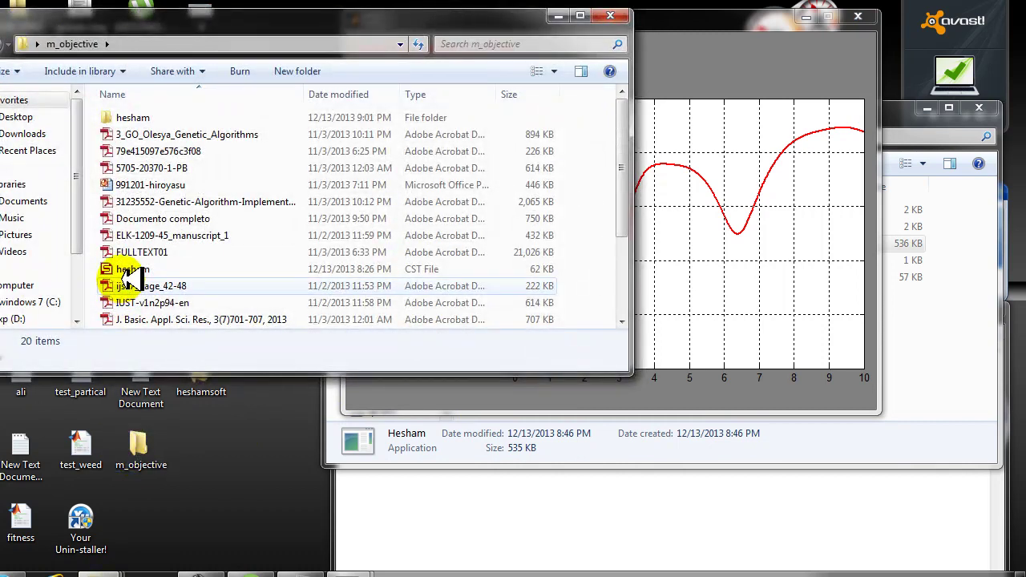
Step: Open the CST antenna project and display its S1,1 return-loss plot
left_click(128, 270)
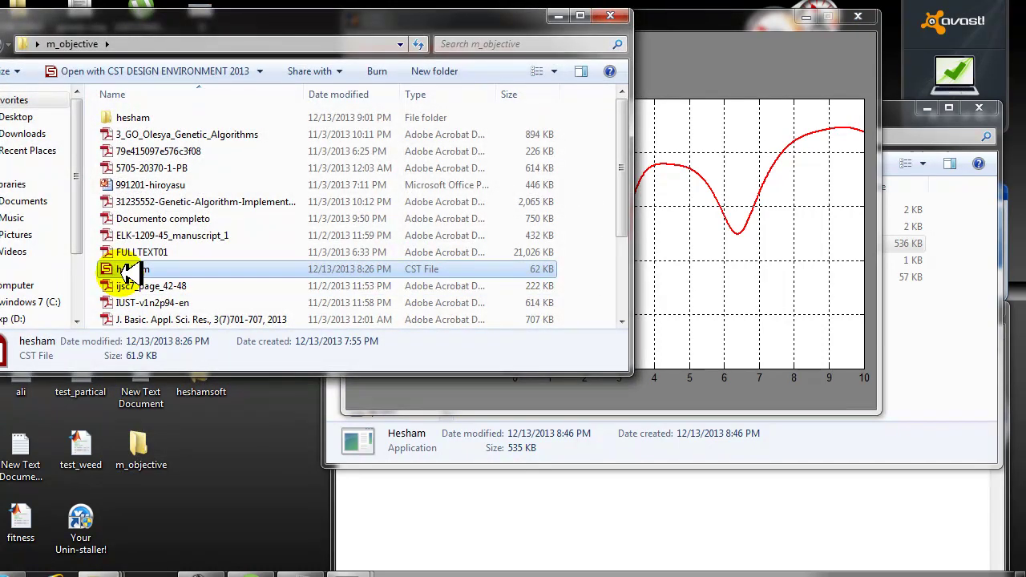
double_click(128, 270)
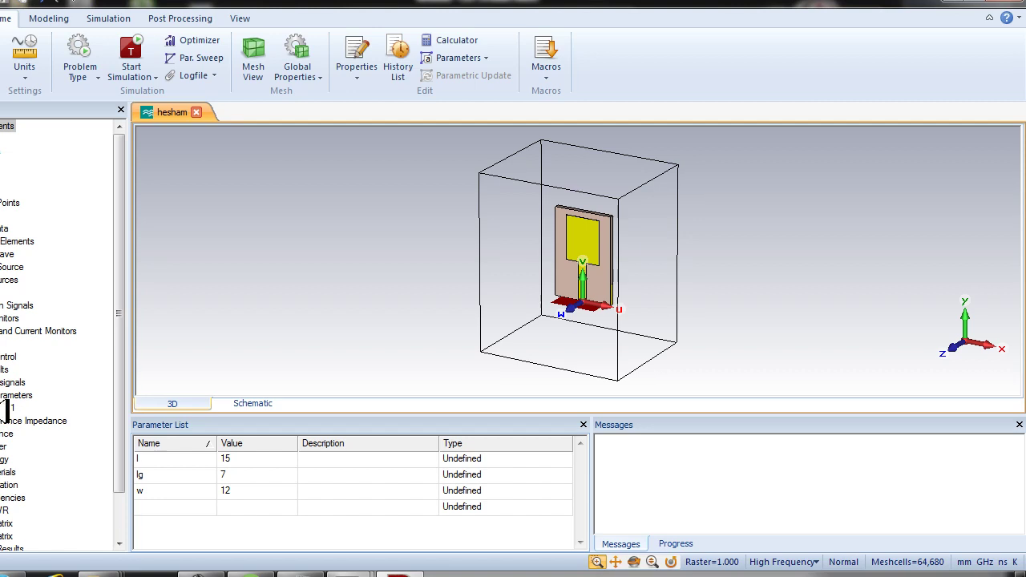
left_click(10, 408)
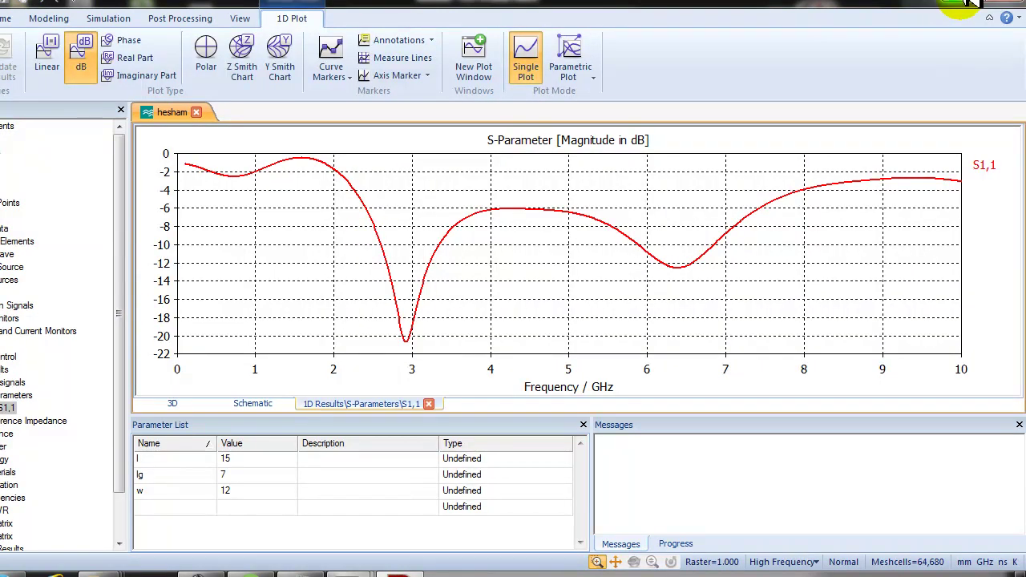
Step: Resize the CST window and place its S1,1 plot beside the ASCII GUI's return-loss curve
left_click(992, 4)
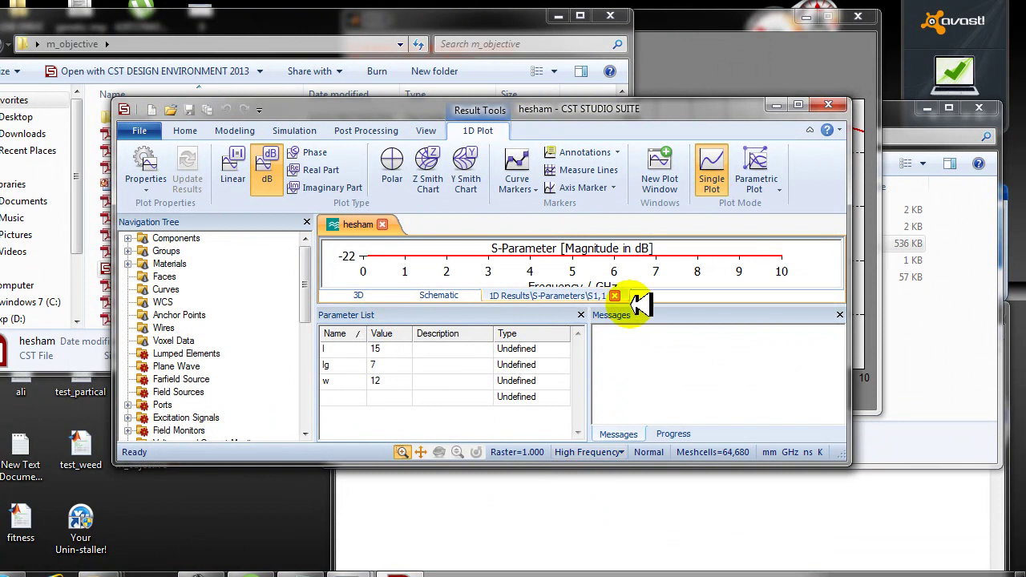
left_click_drag(642, 305, 647, 366)
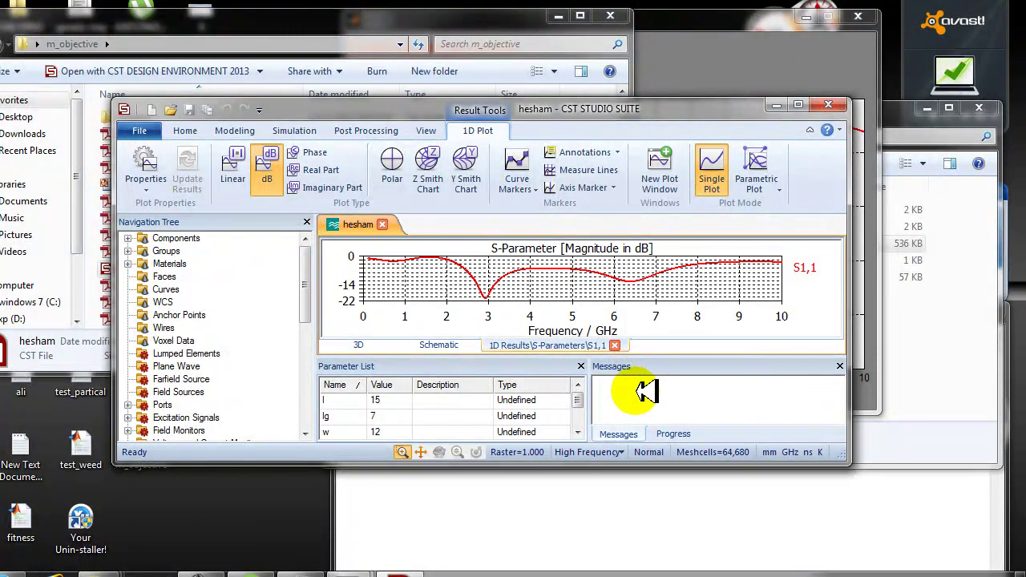
left_click_drag(682, 110, 435, 110)
left_click_drag(680, 28, 820, 103)
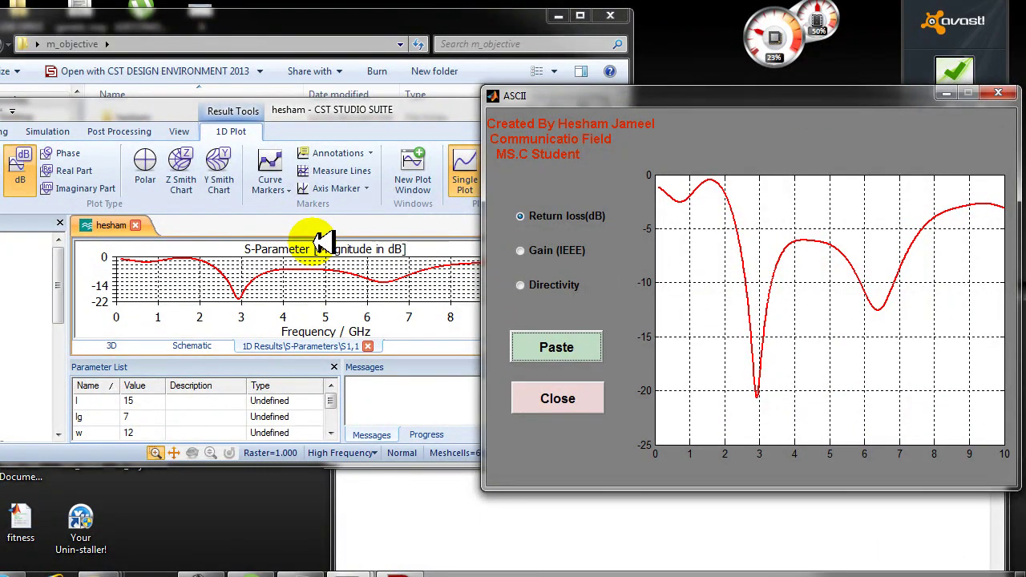
left_click(319, 241)
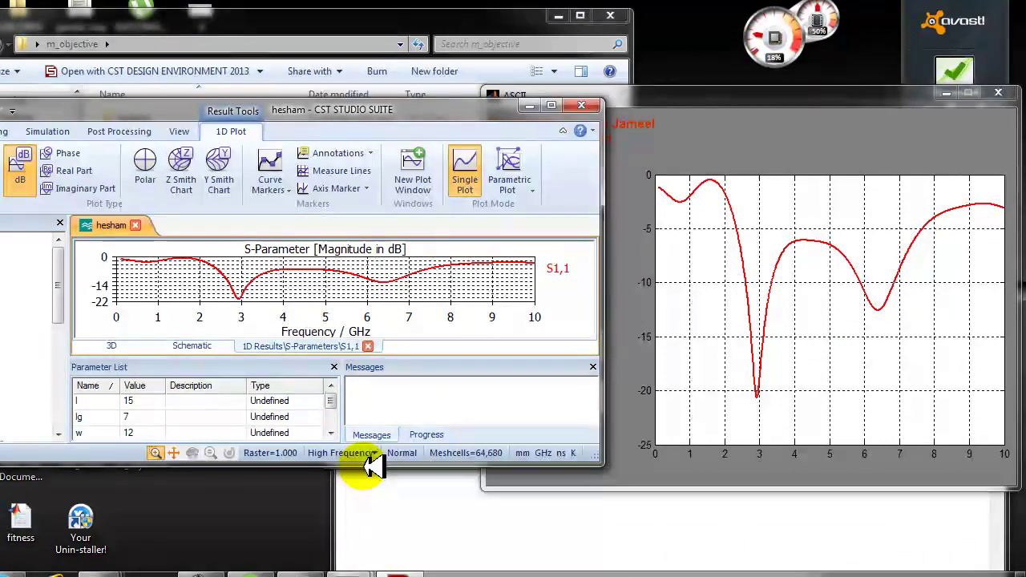
left_click_drag(373, 467, 371, 565)
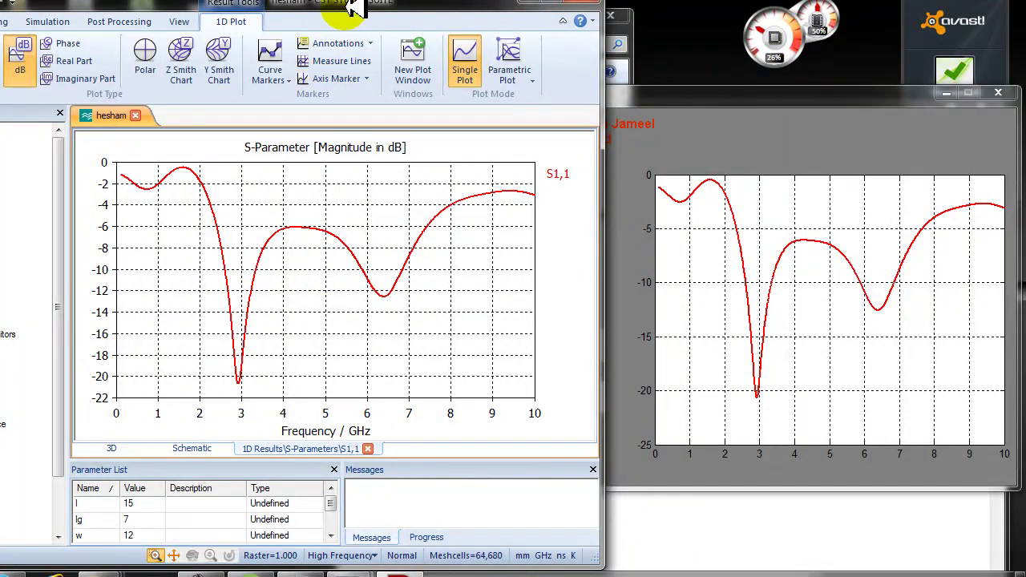
Step: Plot the pasted Gain (IEEE) data in the ASCII GUI
left_click_drag(353, 11, 239, 17)
left_click(522, 218)
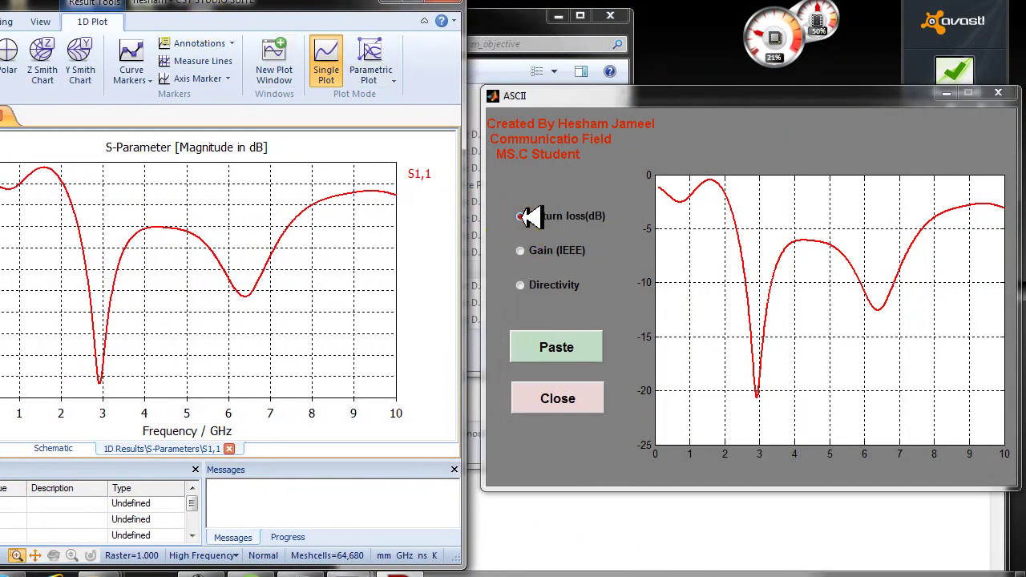
left_click(526, 252)
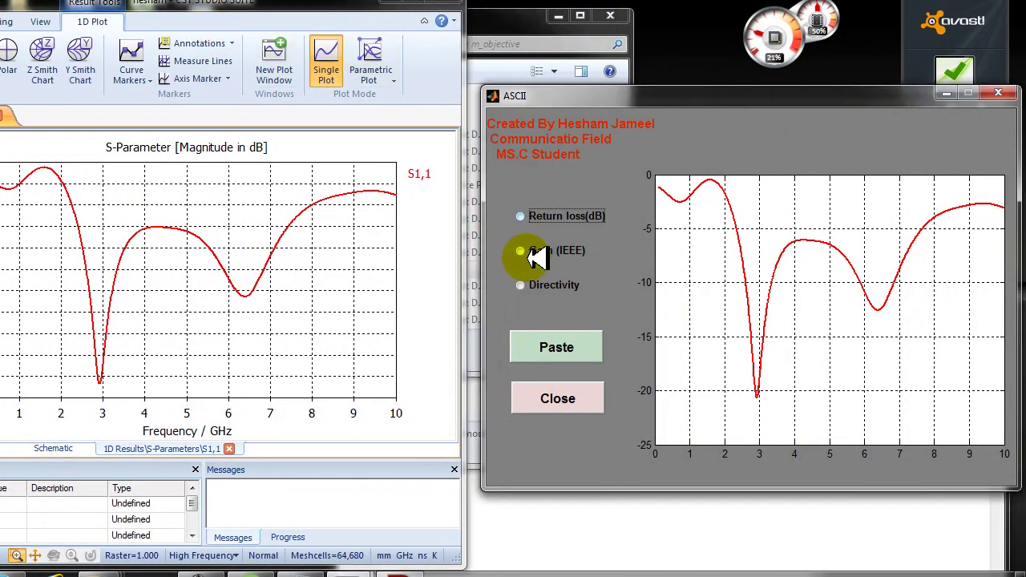
left_click(561, 345)
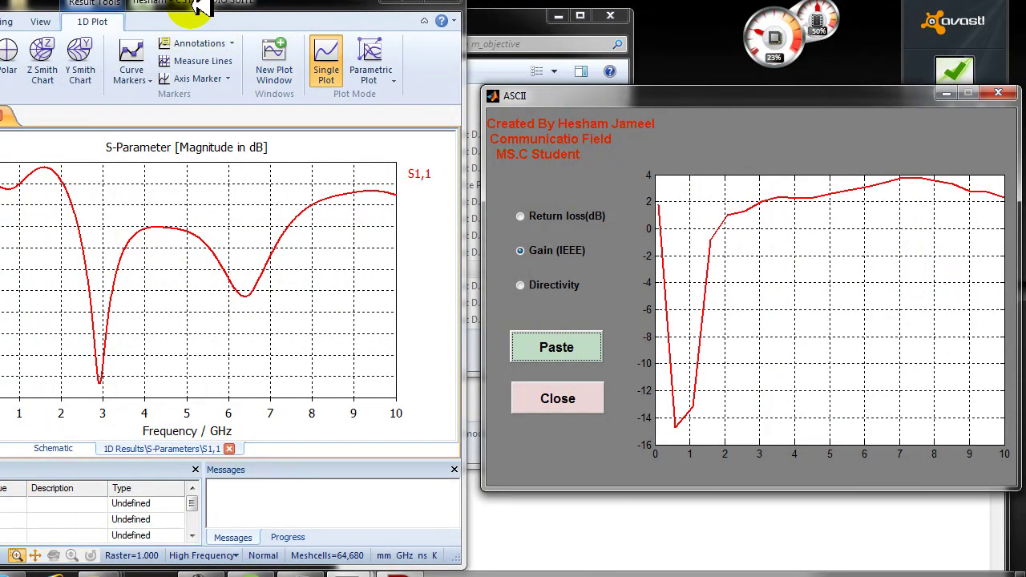
Step: Display CST's GAIN (IEEE) curve from Tables > 1D Results
double_click(137, 8)
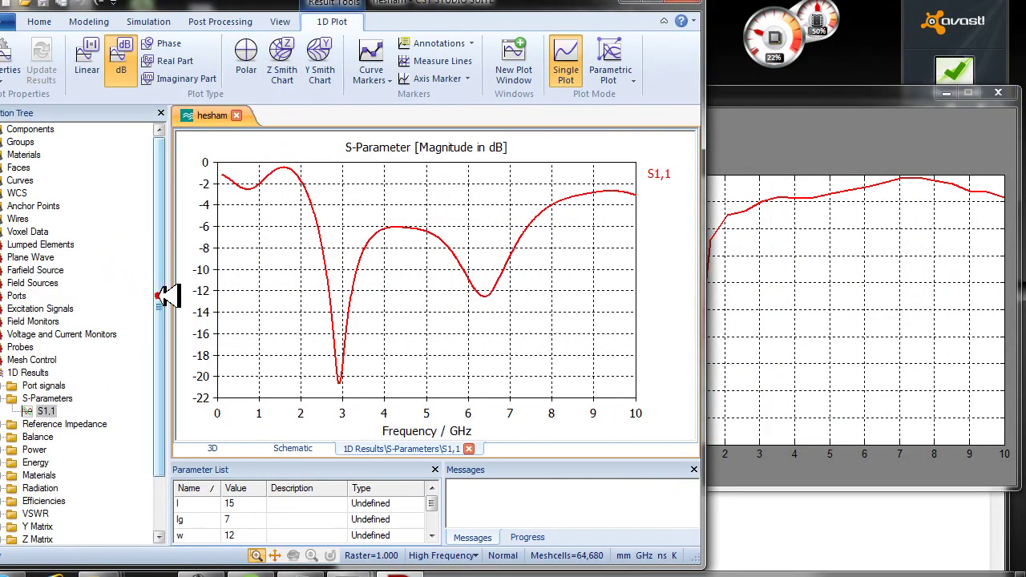
scroll(156, 355, "down", 2)
left_click(4, 526)
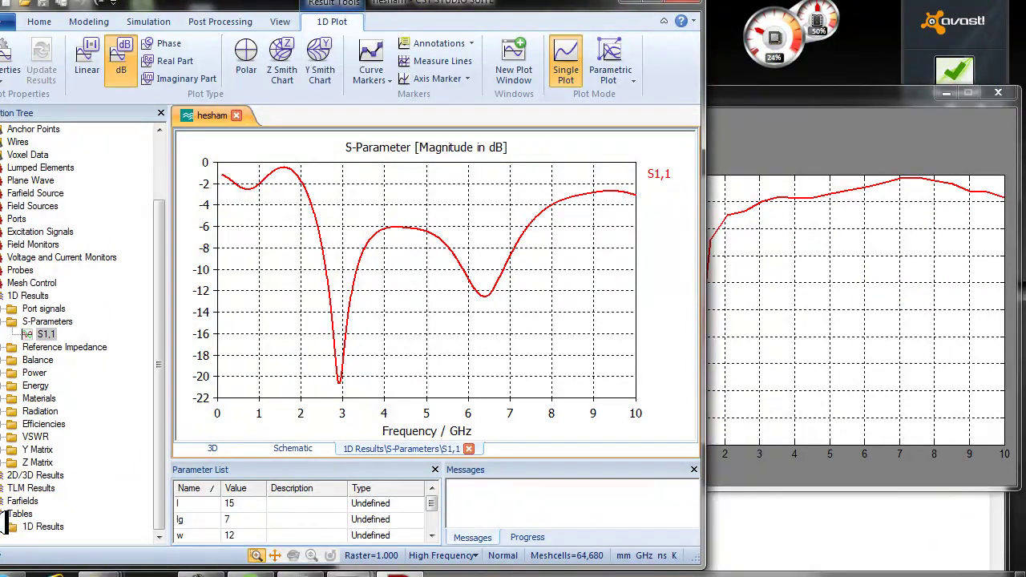
left_click(7, 526)
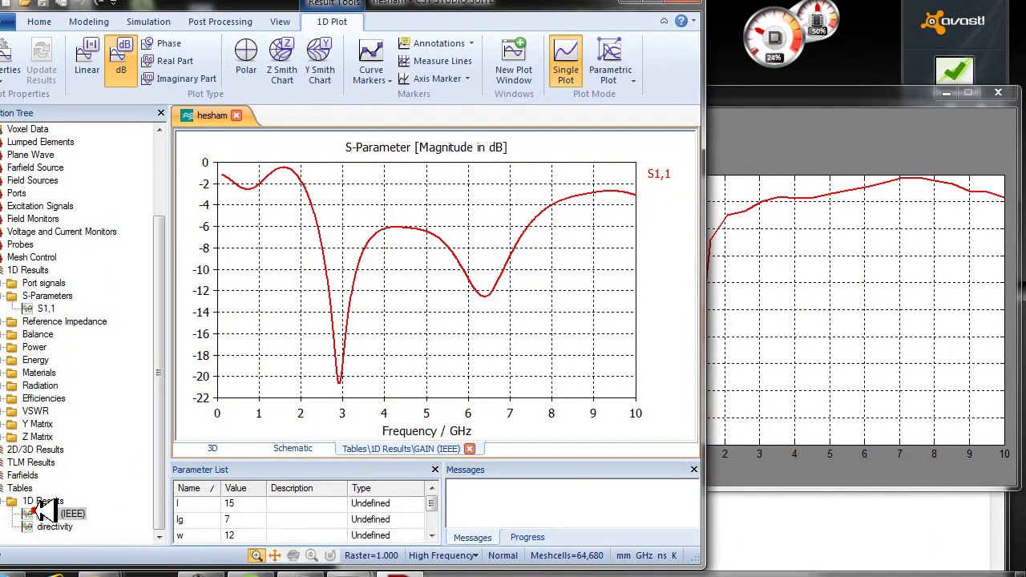
left_click(38, 514)
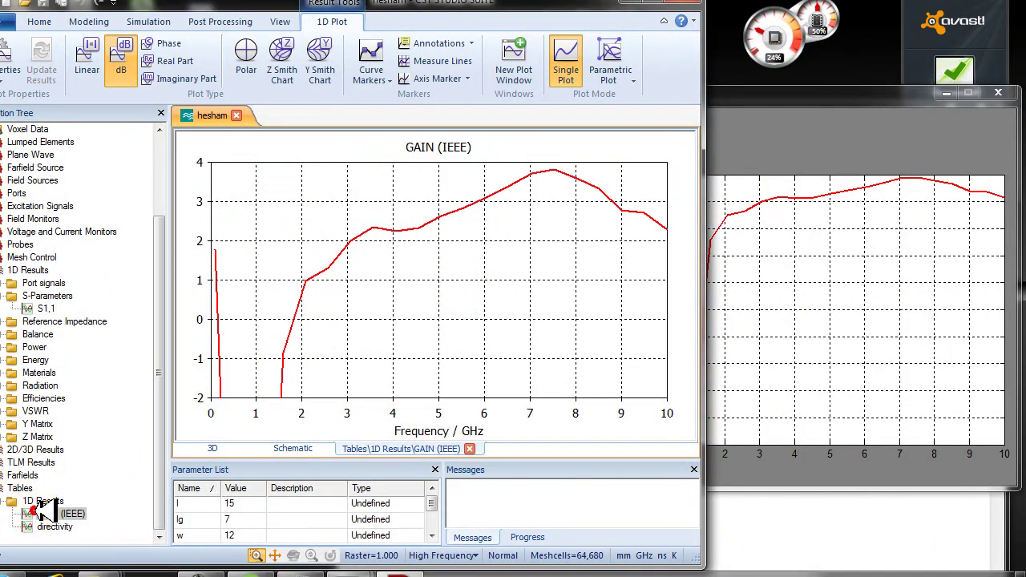
Step: Fix the GAIN (IEEE) plot's Y axis at -40 to 4 and compare it with the ASCII gain curve
right_click(389, 215)
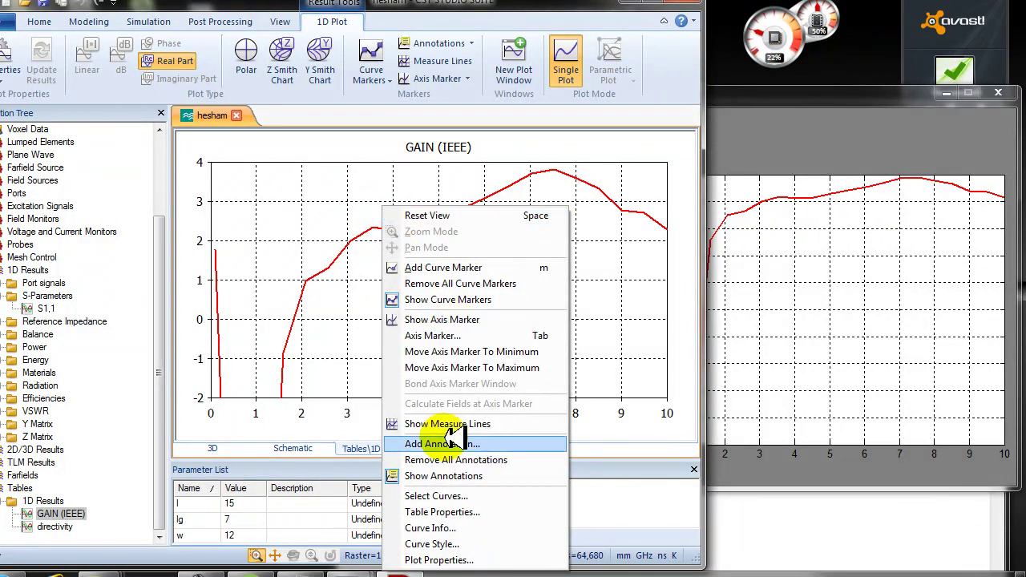
left_click(437, 560)
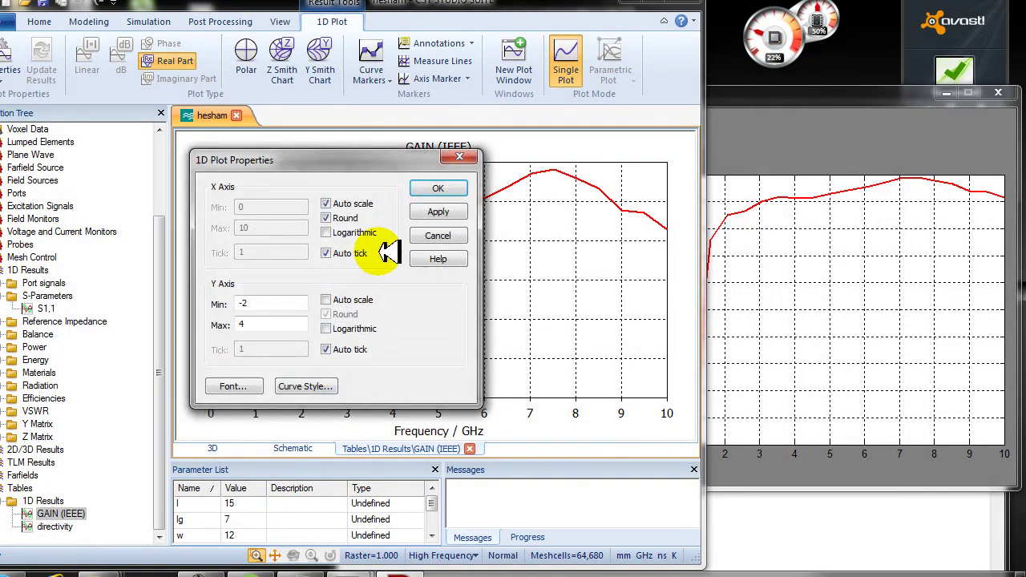
left_click_drag(280, 325, 218, 320)
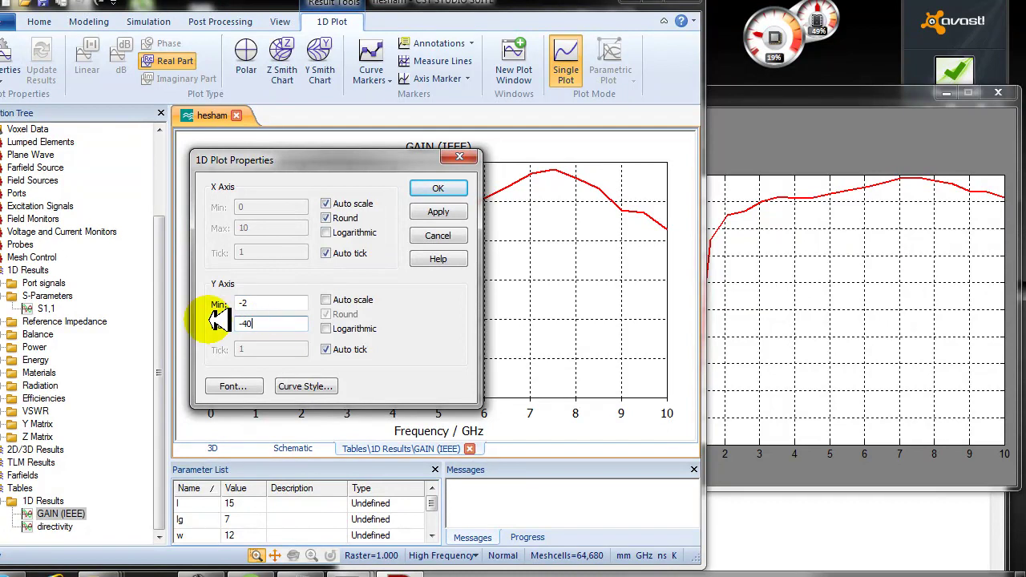
type("-40")
left_click(434, 207)
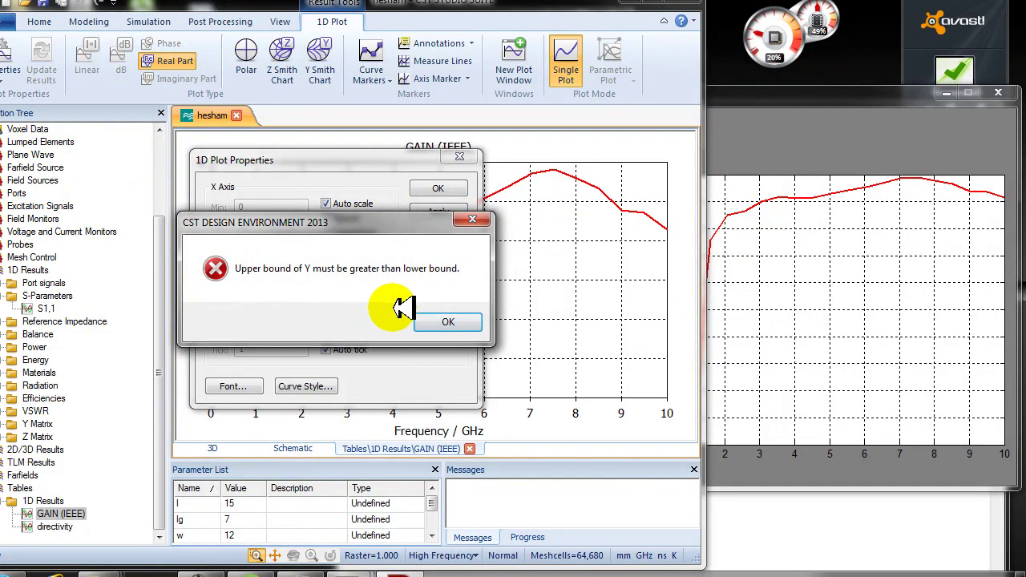
left_click(445, 321)
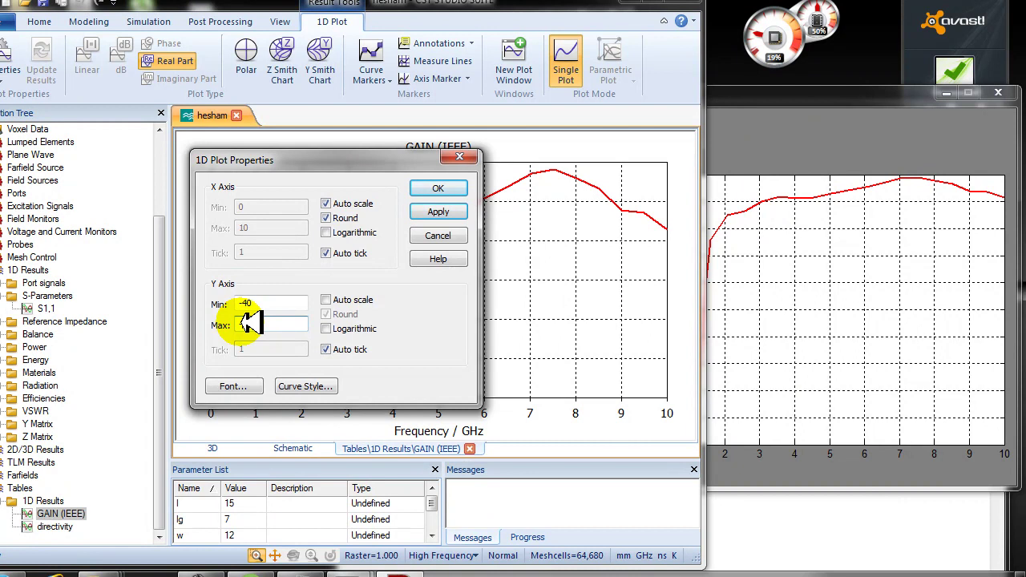
left_click(418, 210)
left_click(433, 185)
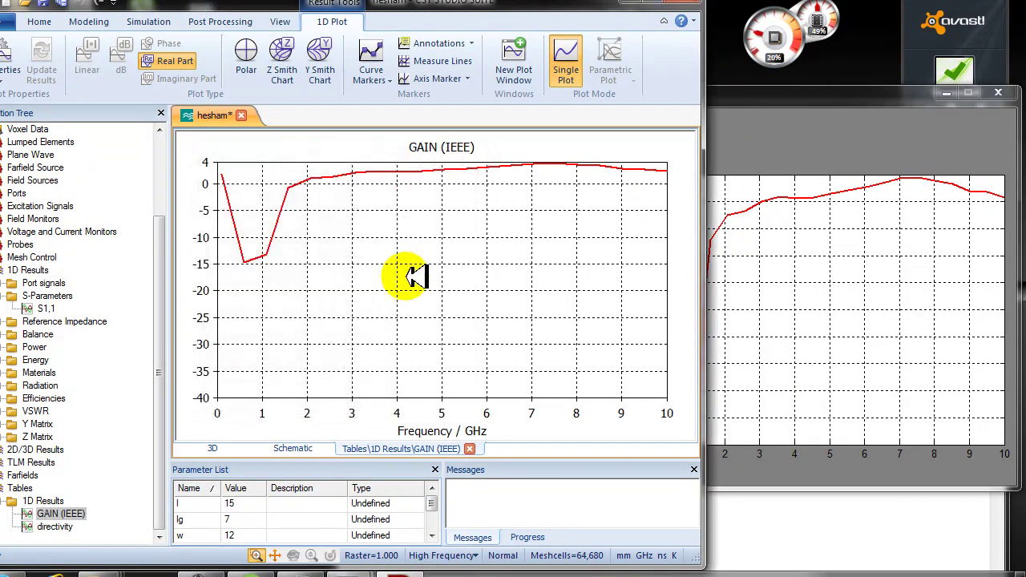
left_click(742, 325)
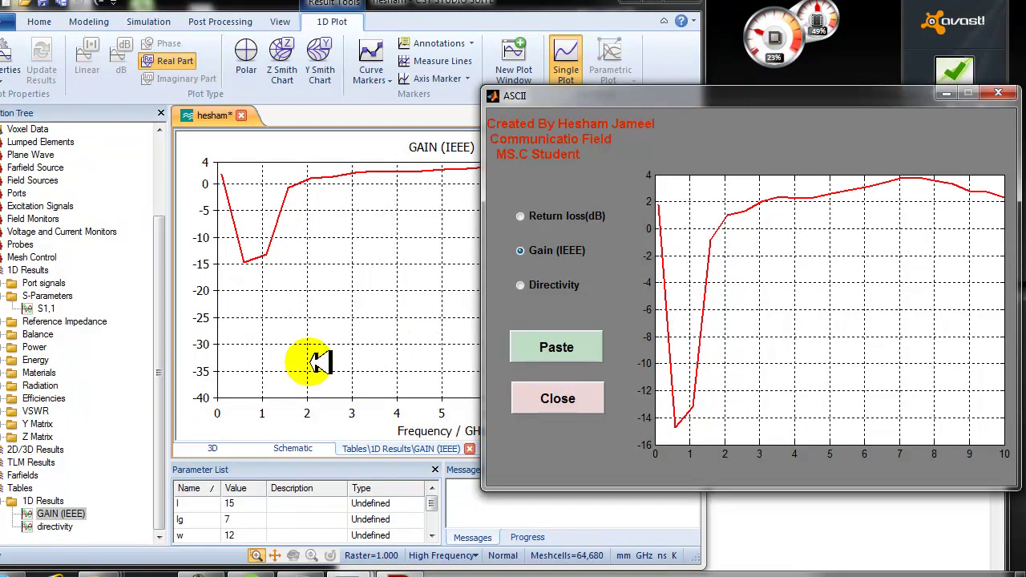
Step: Plot the pasted directivity data in the ASCII GUI, compare with CST's directivity curve, then tick gain
left_click(523, 285)
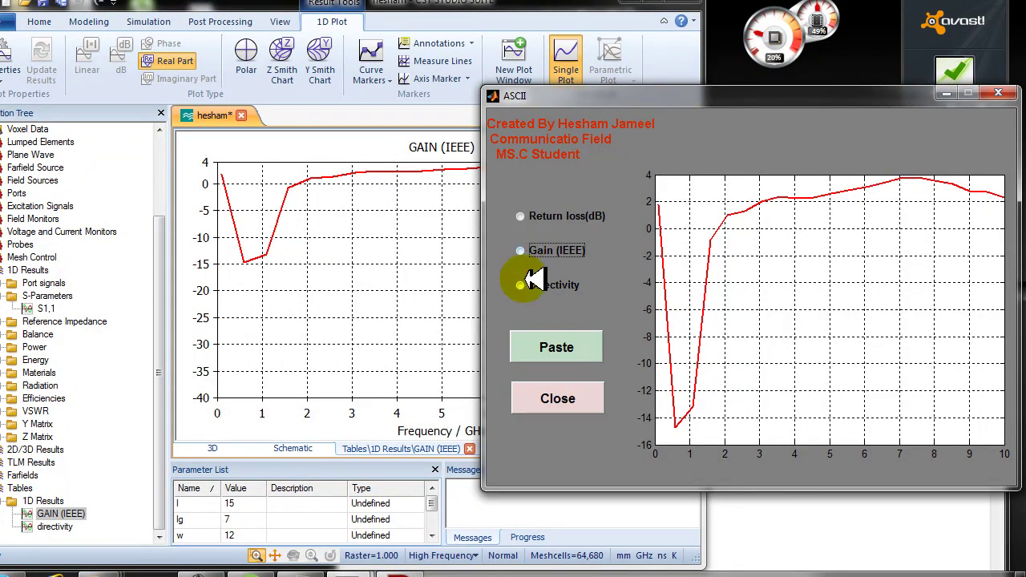
left_click(537, 348)
left_click(50, 527)
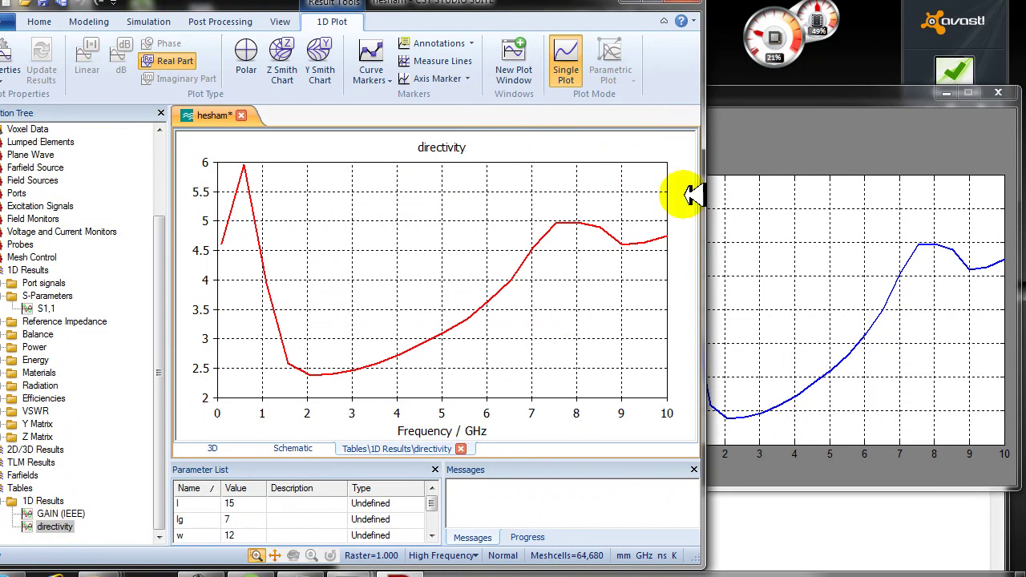
left_click(772, 137)
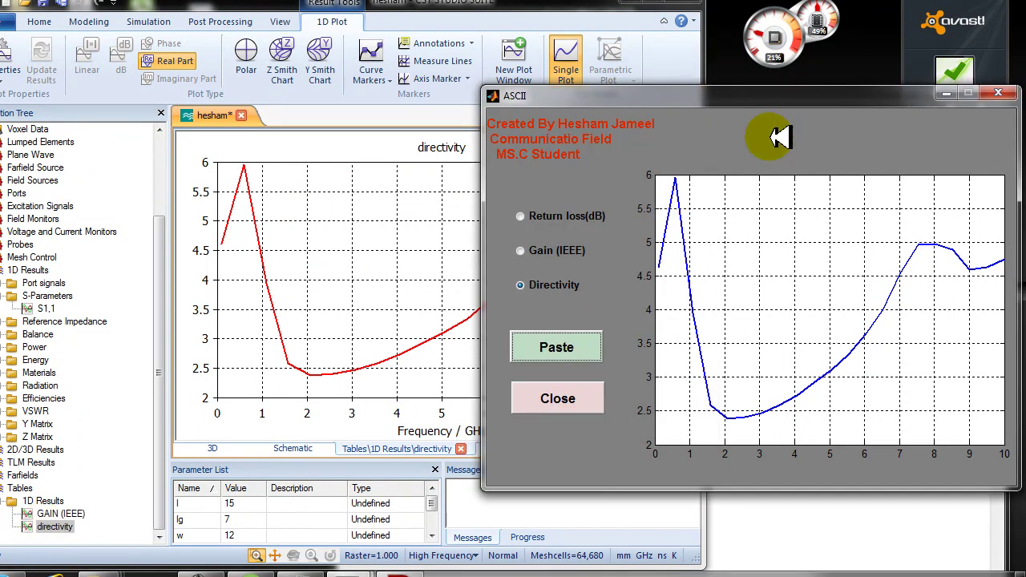
left_click(521, 252)
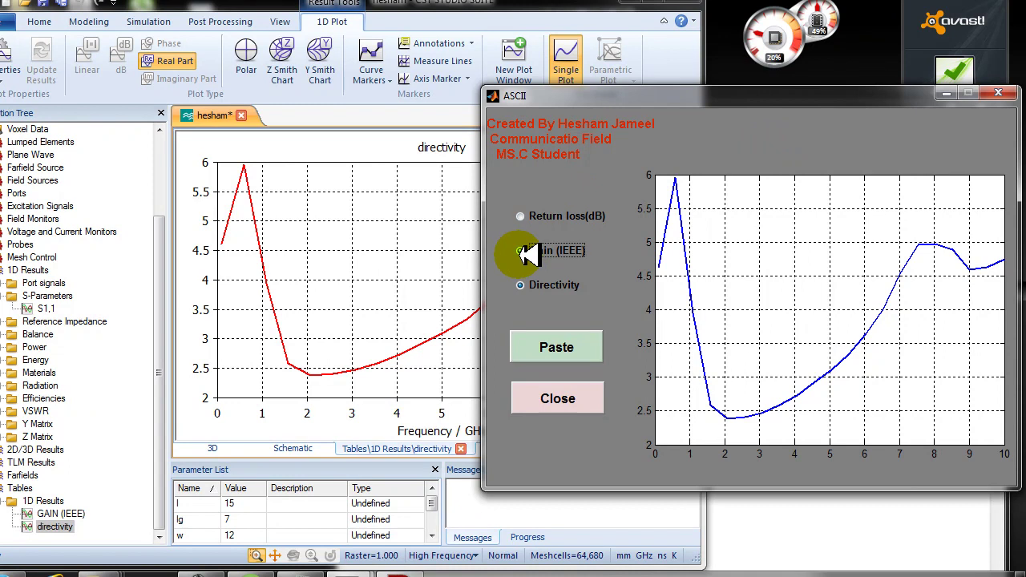
left_click(561, 345)
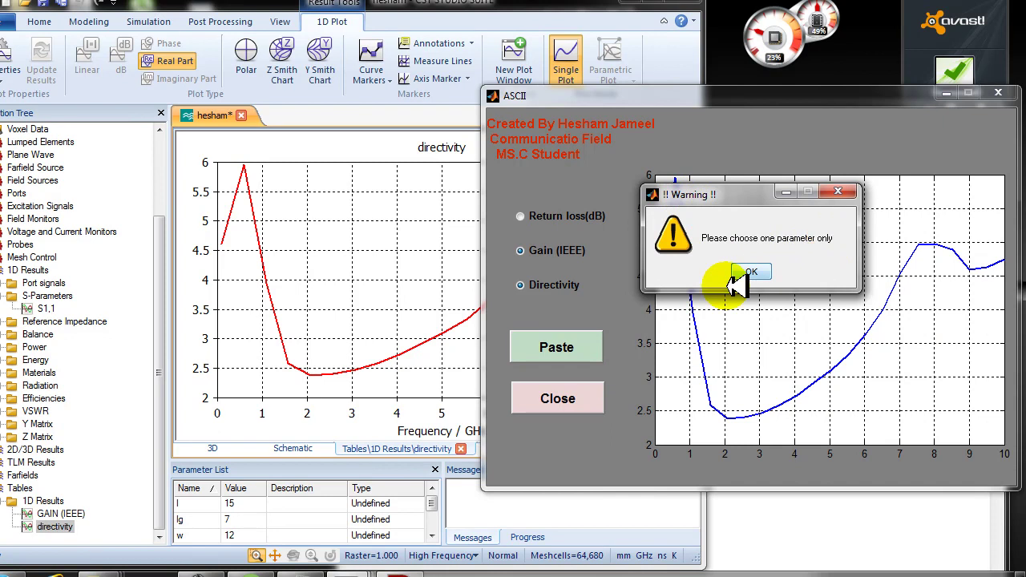
left_click(750, 271)
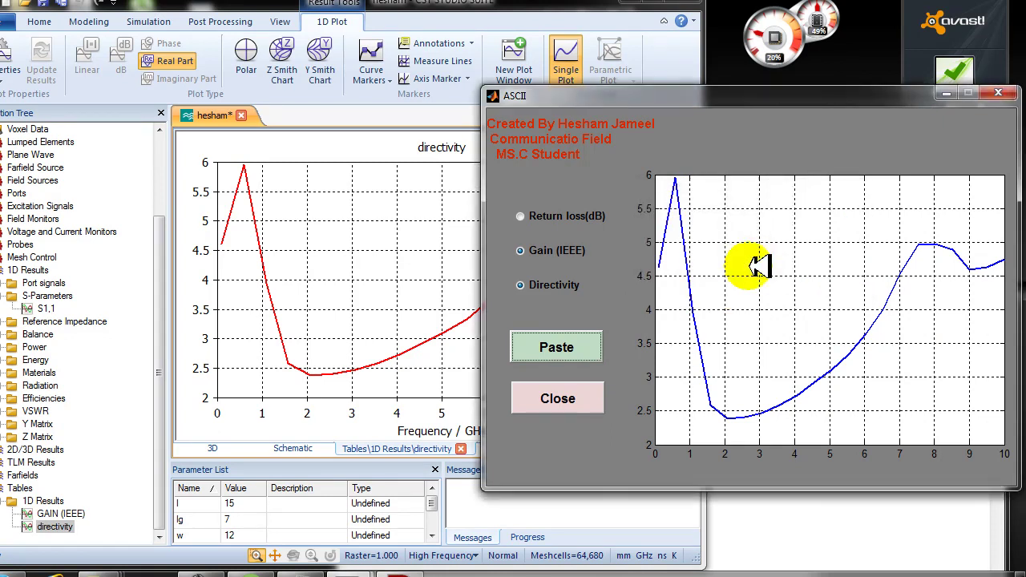